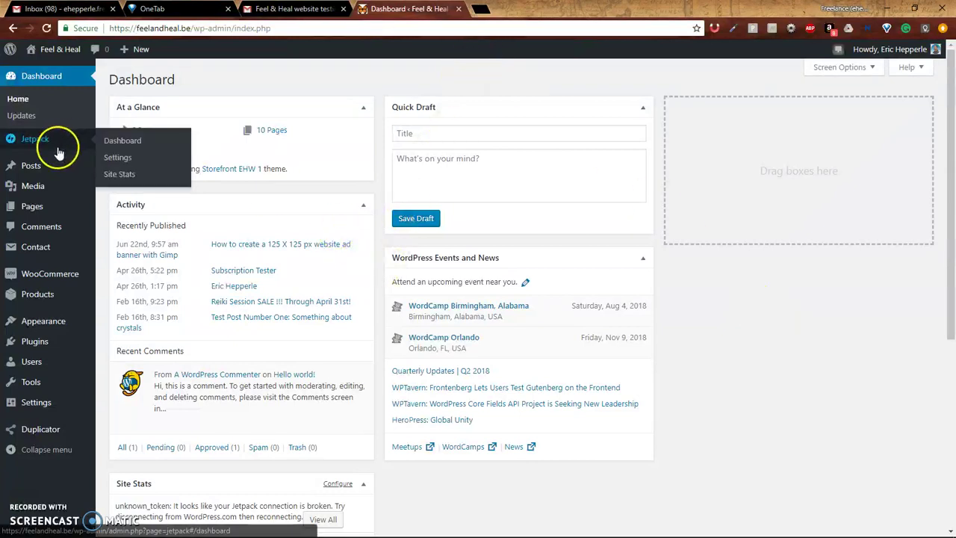
# Choose to create a new post from the toolbar's New content menu
pyautogui.moveTo(19, 170)
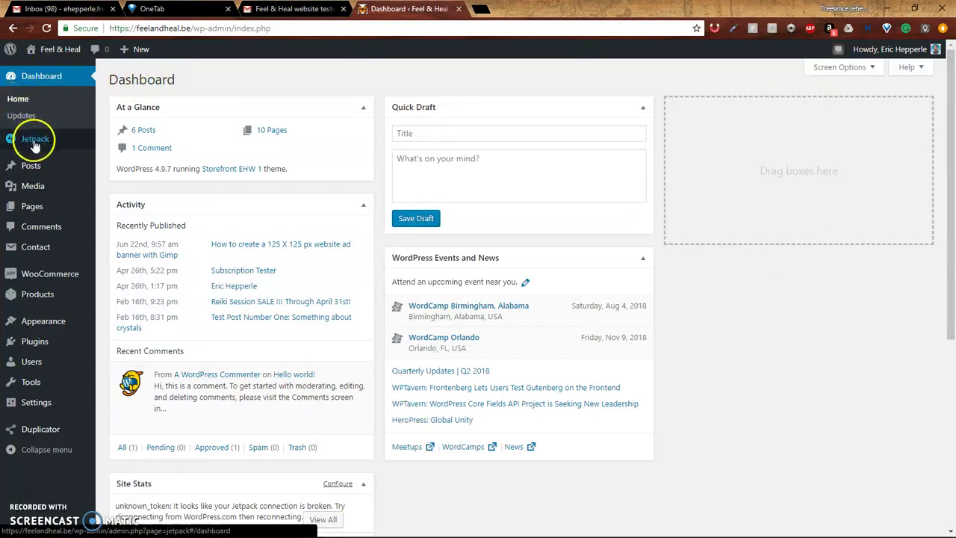
pyautogui.moveTo(53, 56)
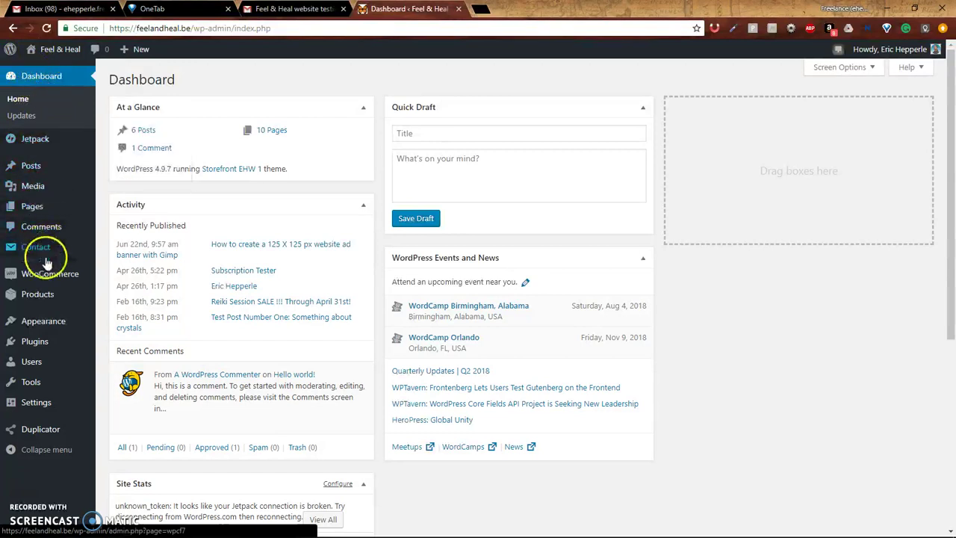
pyautogui.moveTo(45, 429)
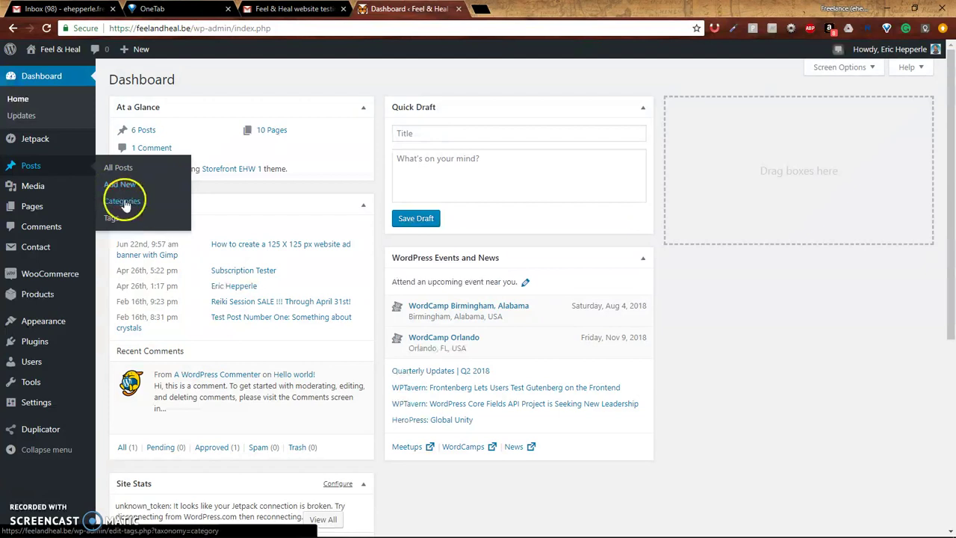
pyautogui.moveTo(134, 58)
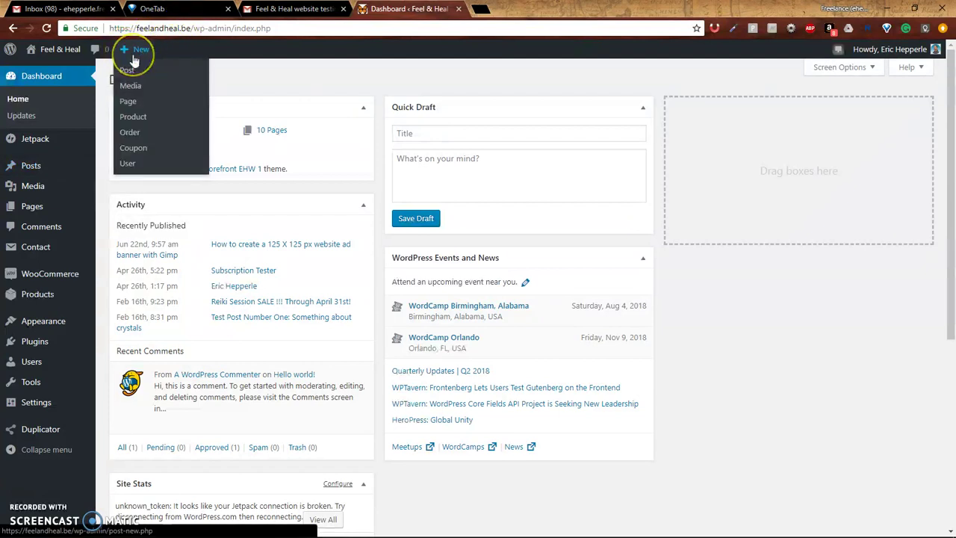
pyautogui.click(135, 54)
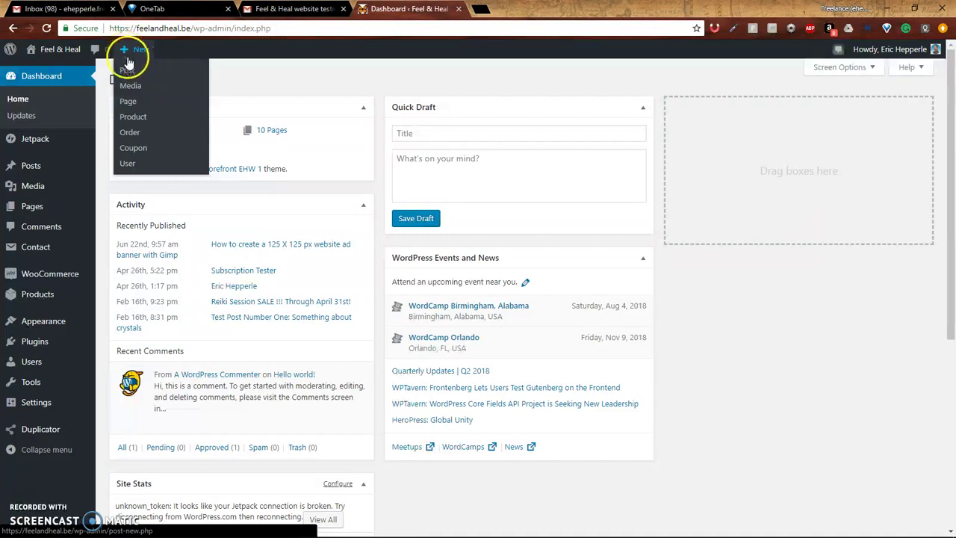
pyautogui.click(127, 71)
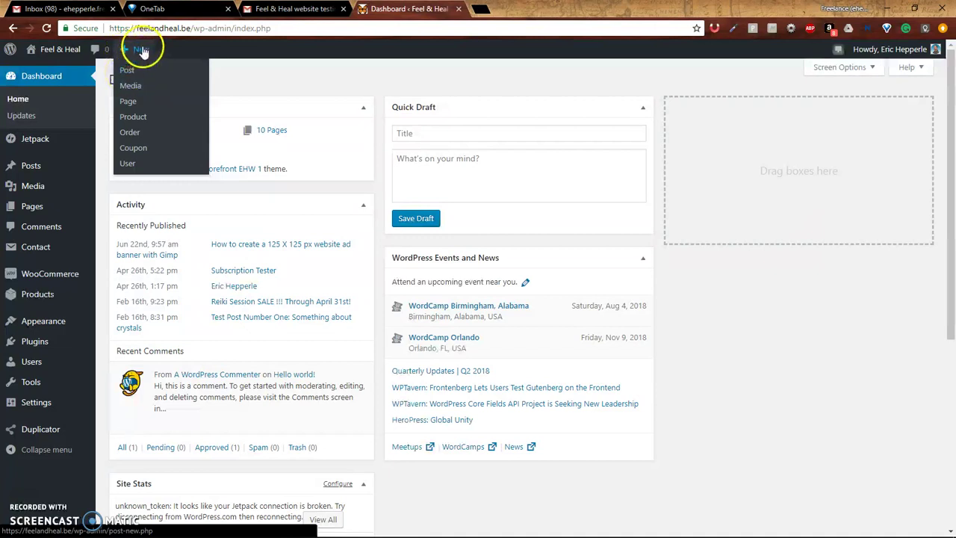
pyautogui.click(127, 72)
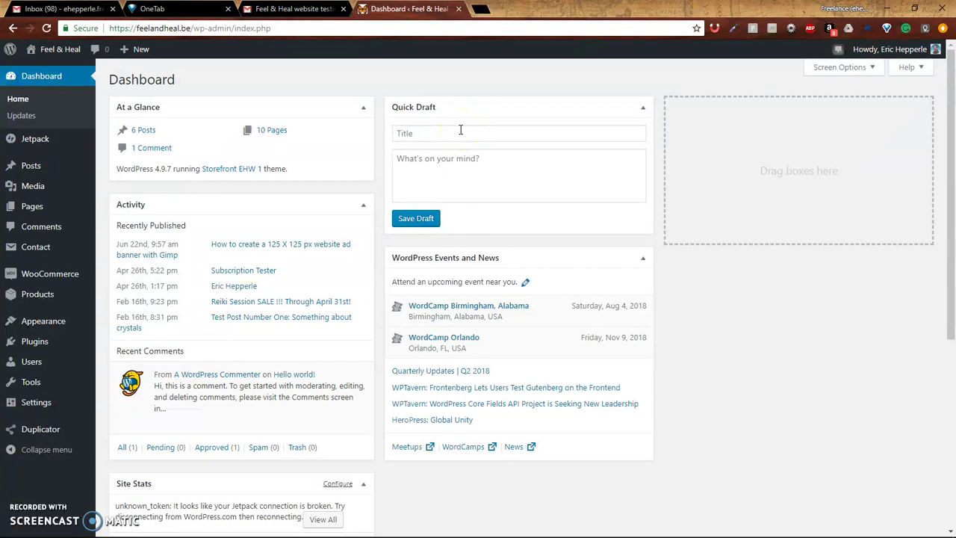
# Save a Quick Draft titled 'Test Draft Post' with a sentence about testing dashboard drafts
pyautogui.click(460, 132)
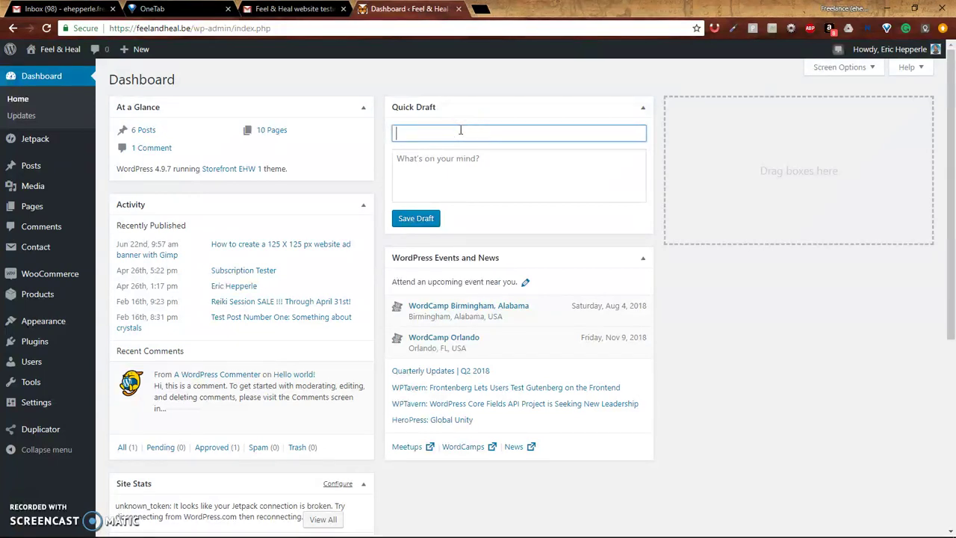
pyautogui.click(581, 111)
pyautogui.write('Test Draft Post')
pyautogui.click(581, 166)
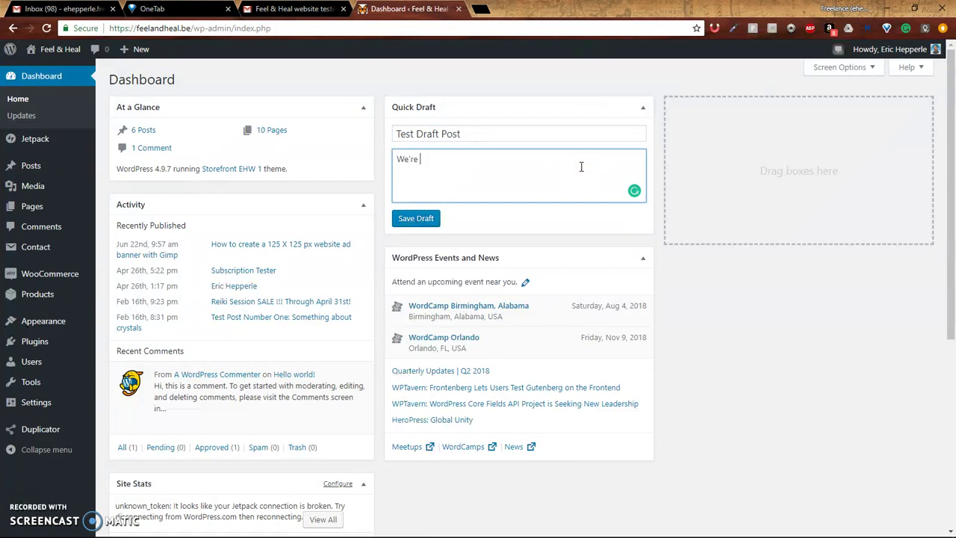
pyautogui.write("We're just testing making a d")
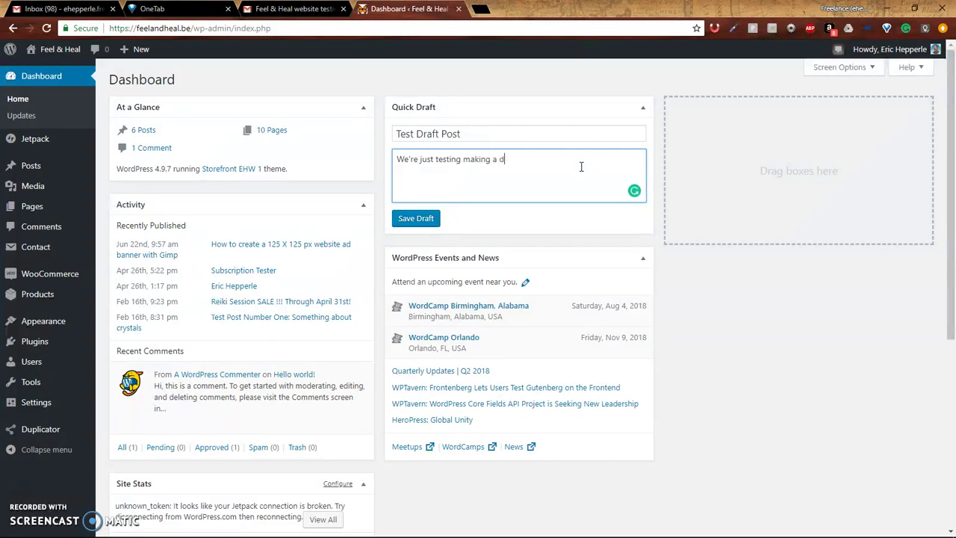
pyautogui.write('raft post from the dashboard quickly!')
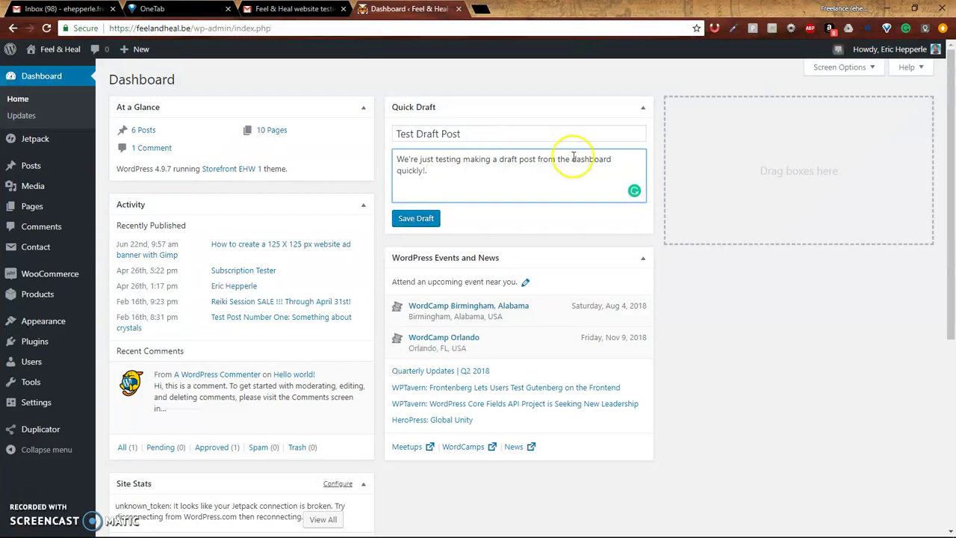
pyautogui.click(420, 219)
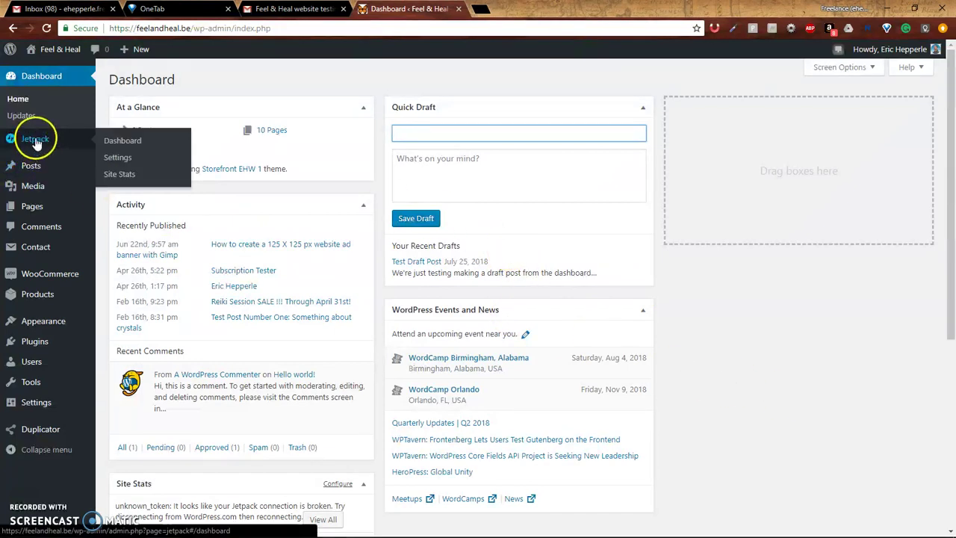
# Go to Posts > All Posts to view the full list of posts
pyautogui.moveTo(31, 172)
pyautogui.moveTo(27, 146)
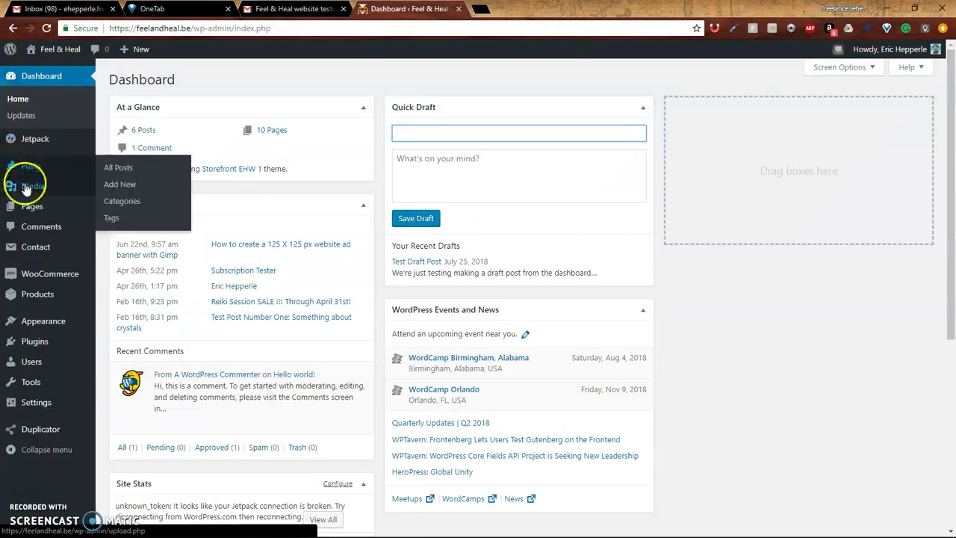
pyautogui.moveTo(26, 189)
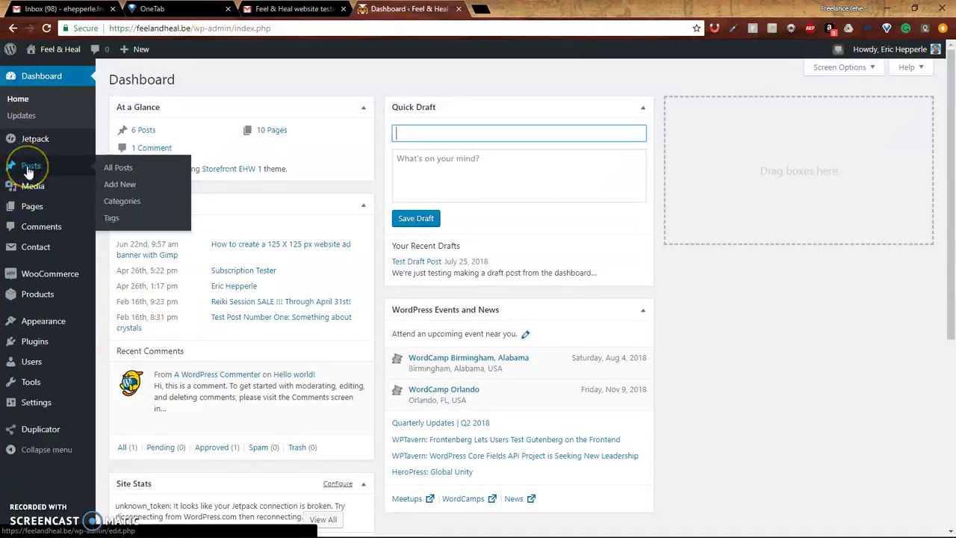
pyautogui.click(110, 170)
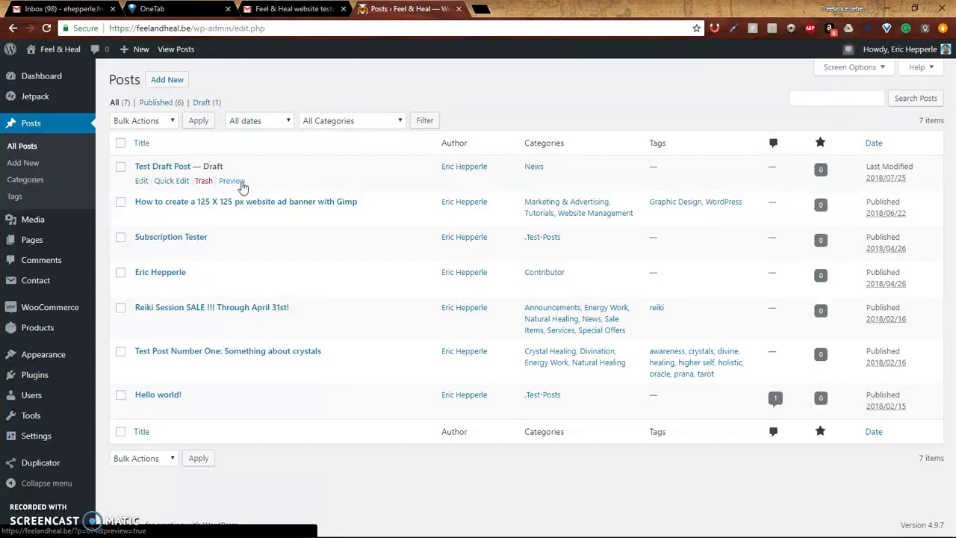
# Preview the Test Draft Post draft and scroll through its front-end page
pyautogui.click(242, 188)
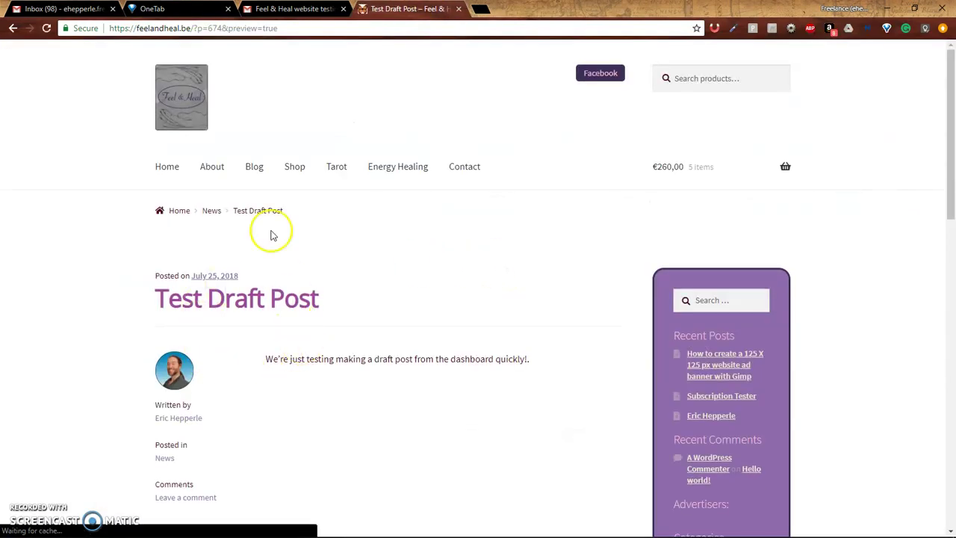
pyautogui.scroll(-7, 869, 315)
pyautogui.scroll(8, 869, 314)
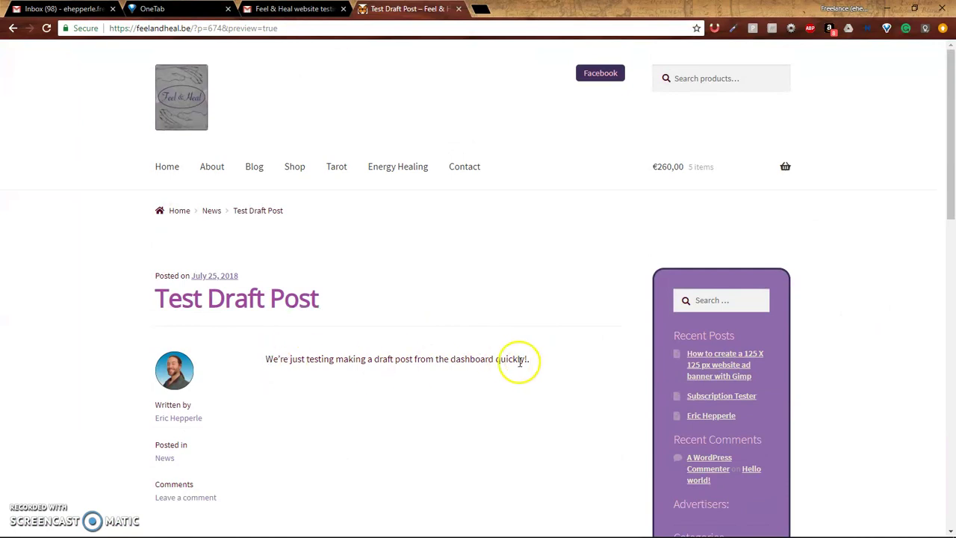
pyautogui.scroll(-5, 522, 393)
pyautogui.scroll(5, 523, 394)
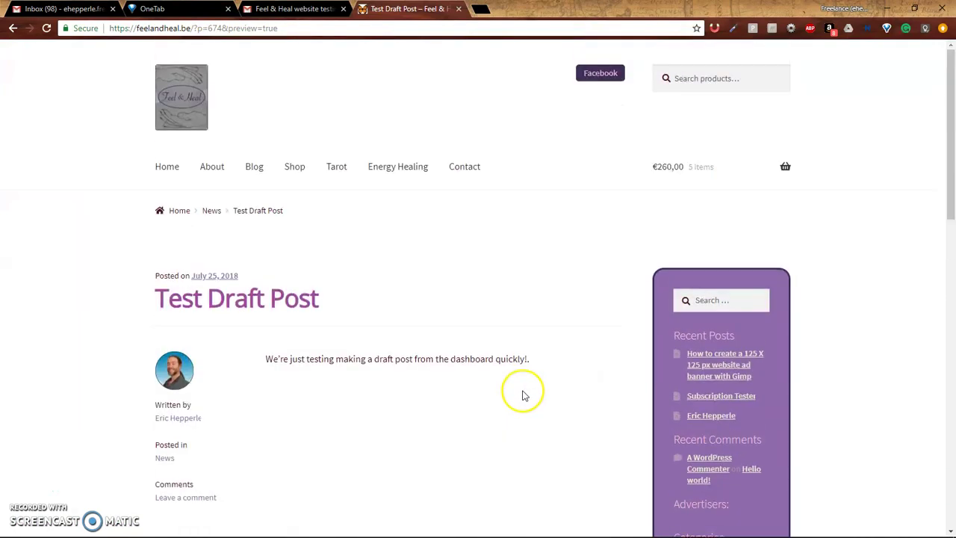
# Go back to the Posts list and trash Test Draft Post
pyautogui.click(14, 28)
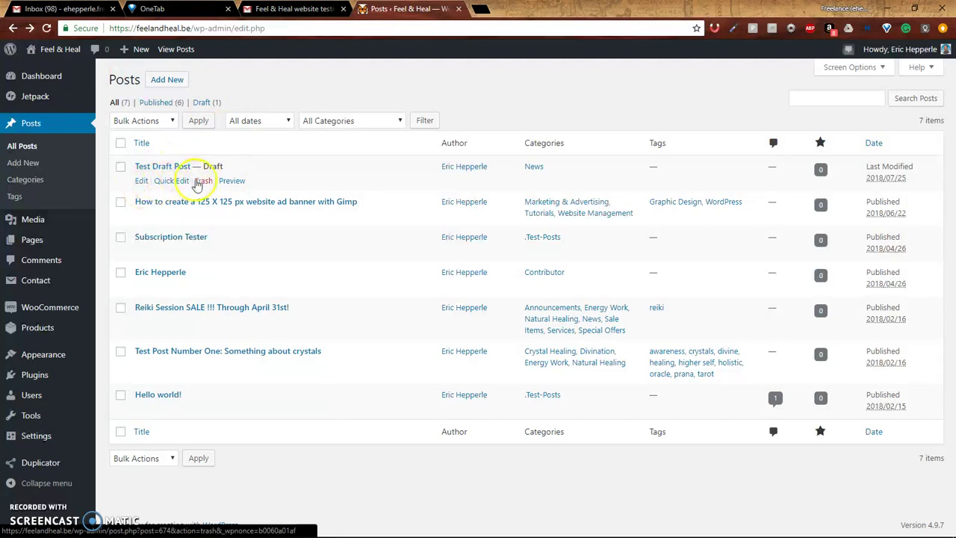
pyautogui.click(200, 182)
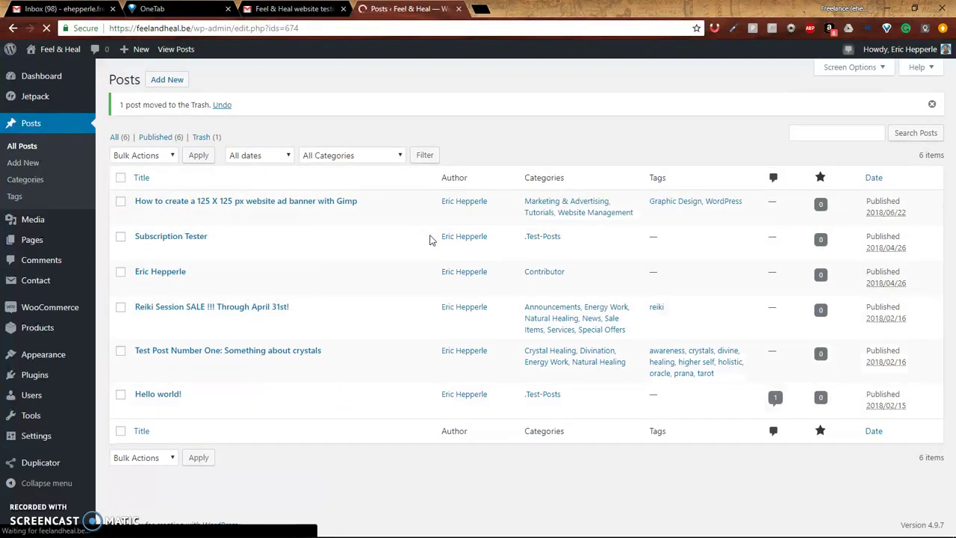
pyautogui.moveTo(161, 254)
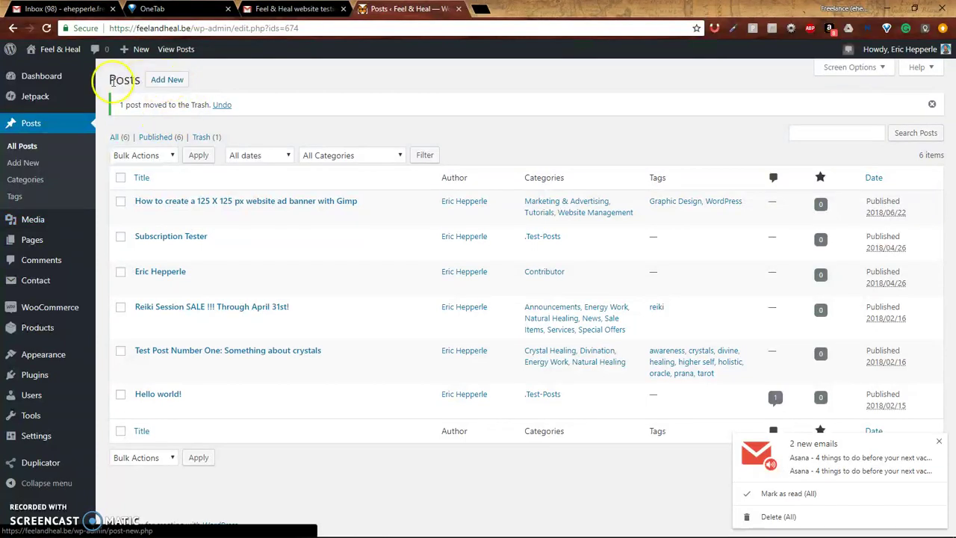
# Start a new post titled 'Full post example'
pyautogui.click(174, 82)
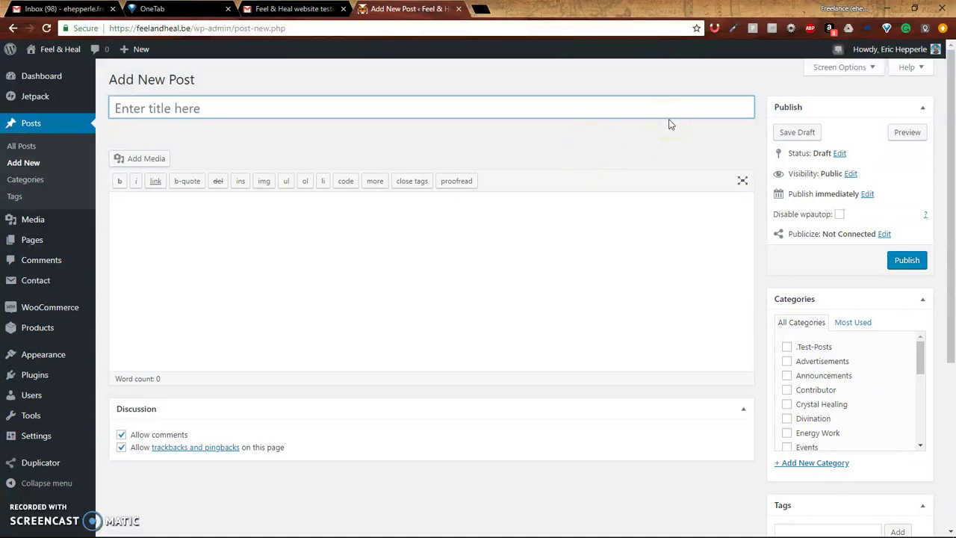
pyautogui.write('Fu')
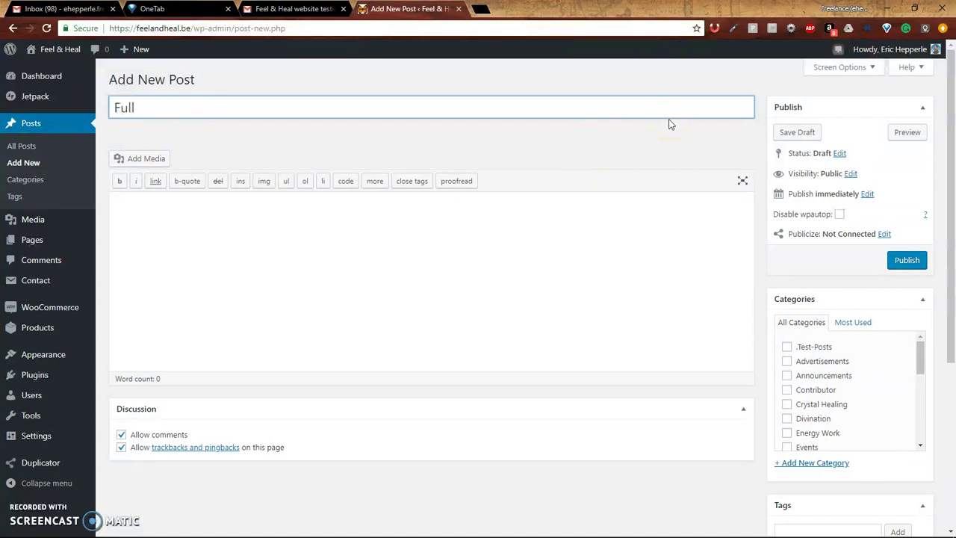
pyautogui.write('ll post example')
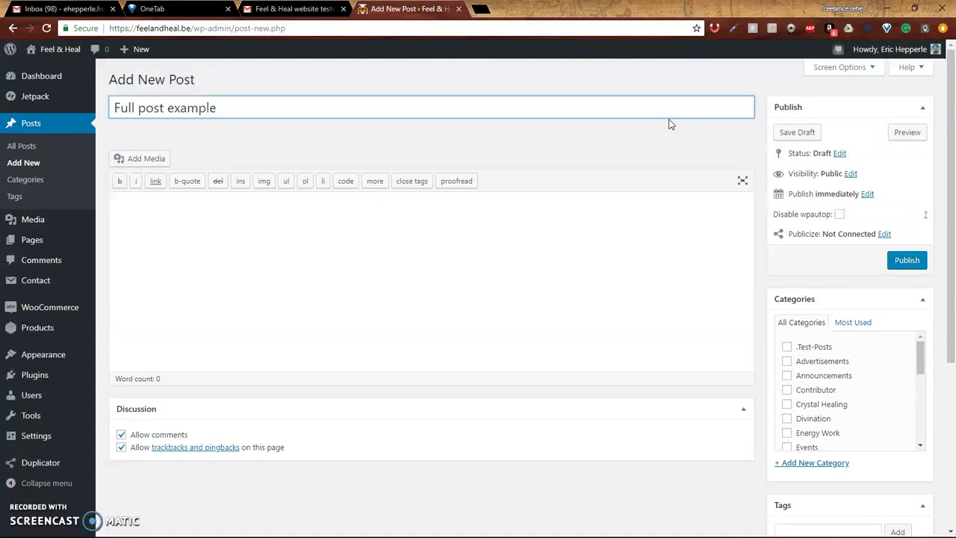
pyautogui.press('Tab')
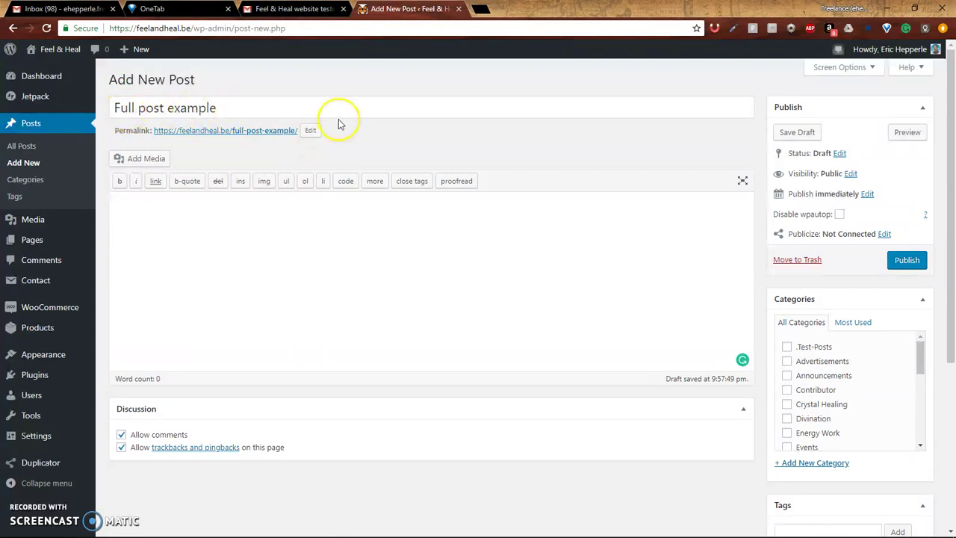
# Change the permalink slug to full-post-ex and save the post as a draft
pyautogui.click(310, 131)
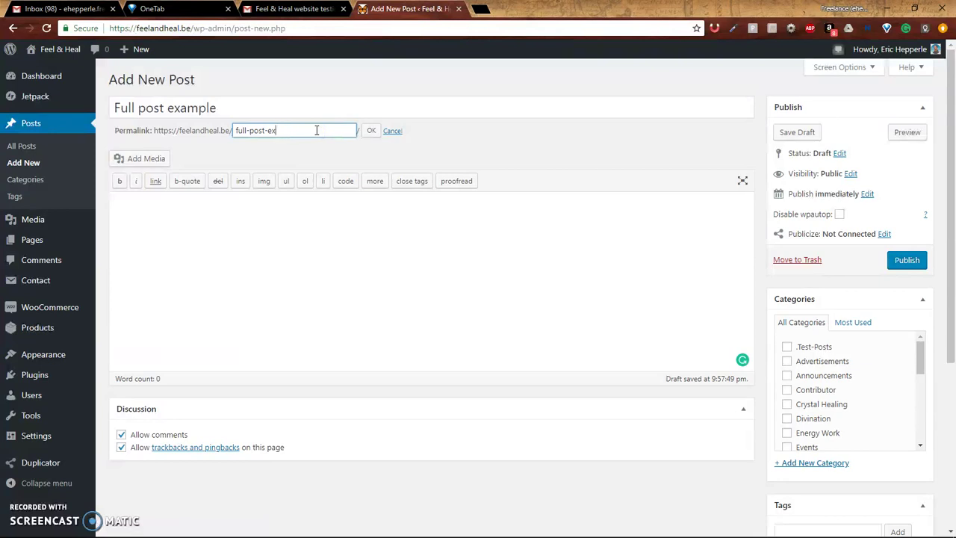
pyautogui.press('Return')
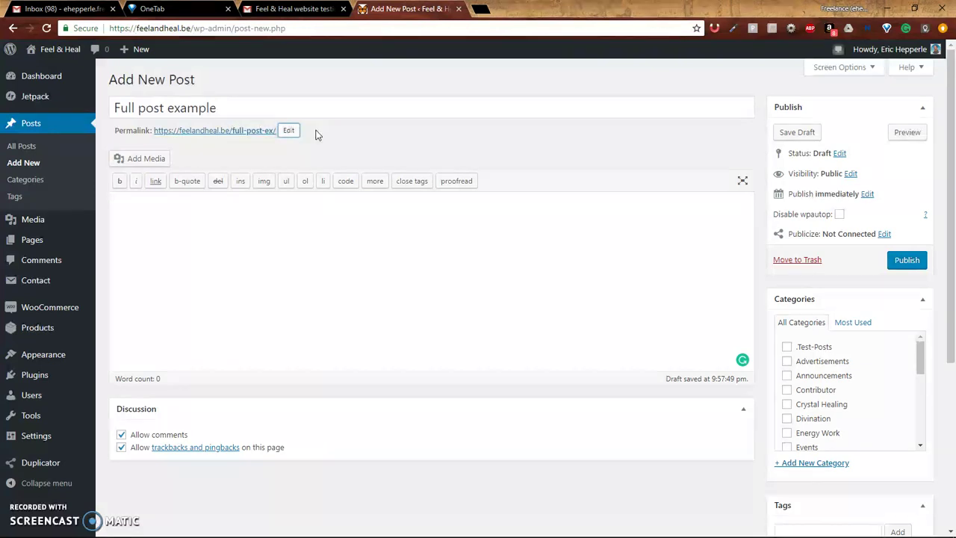
pyautogui.click(231, 142)
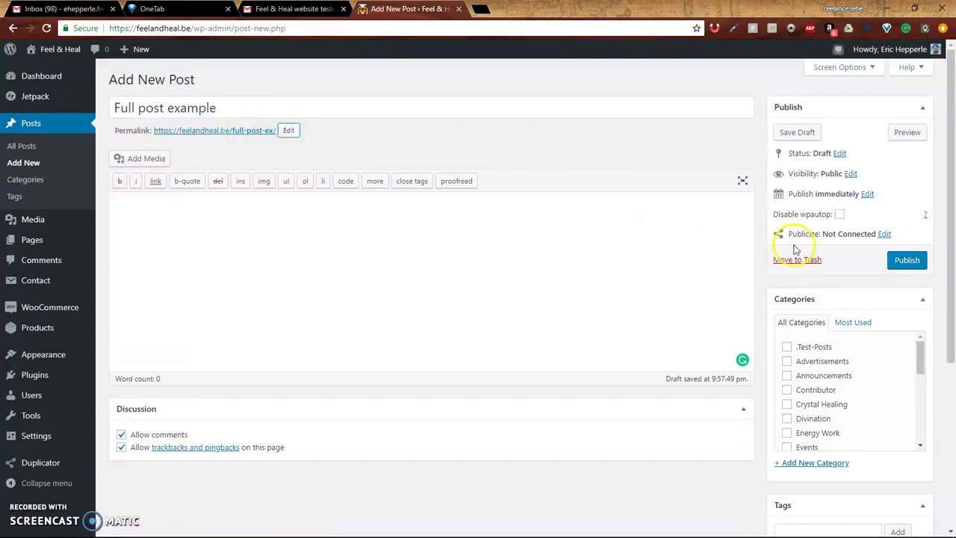
pyautogui.click(908, 261)
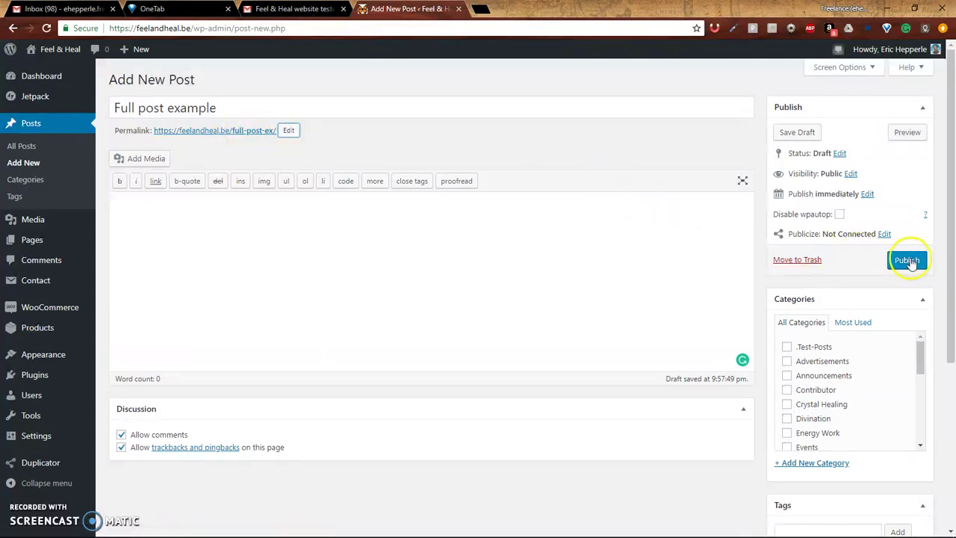
pyautogui.click(798, 133)
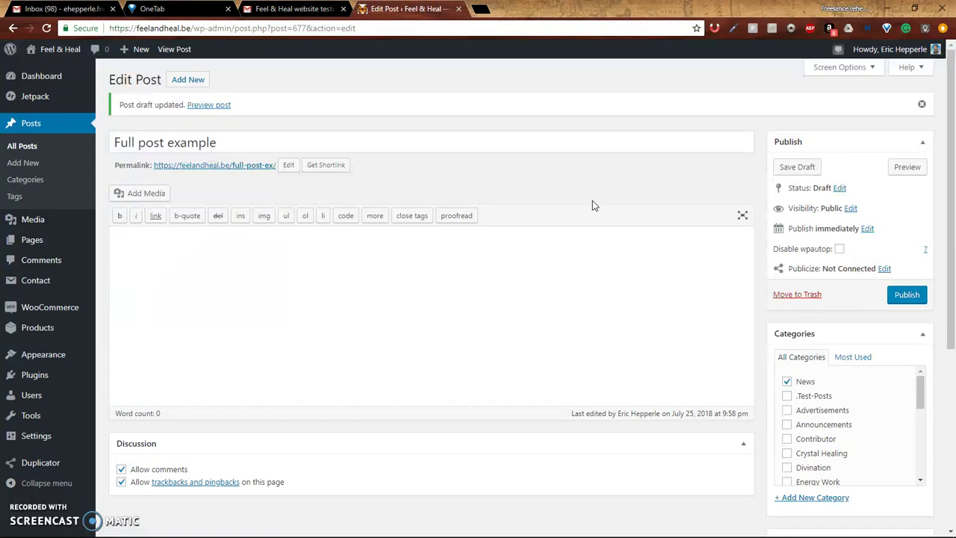
# Place the text caret in the empty post body
pyautogui.click(504, 276)
pyautogui.click(497, 192)
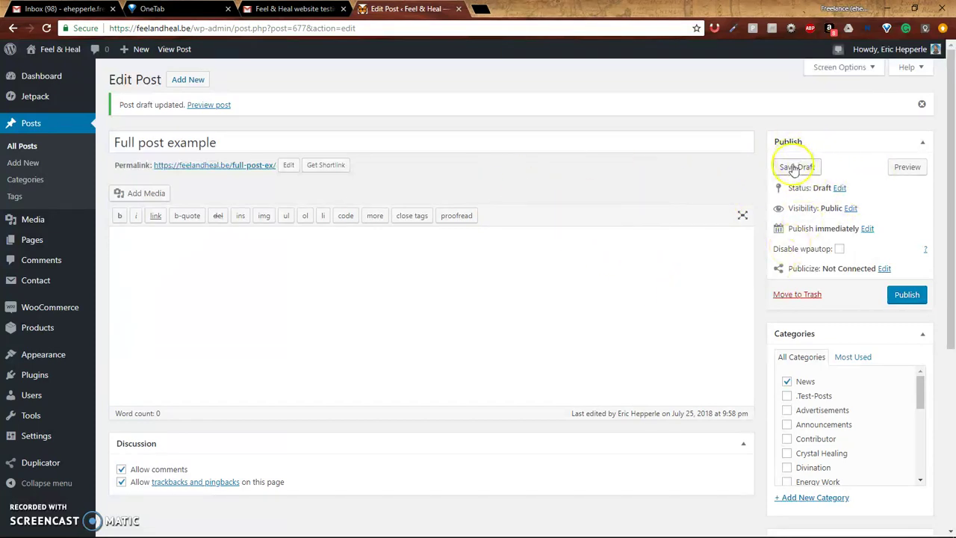
pyautogui.click(325, 256)
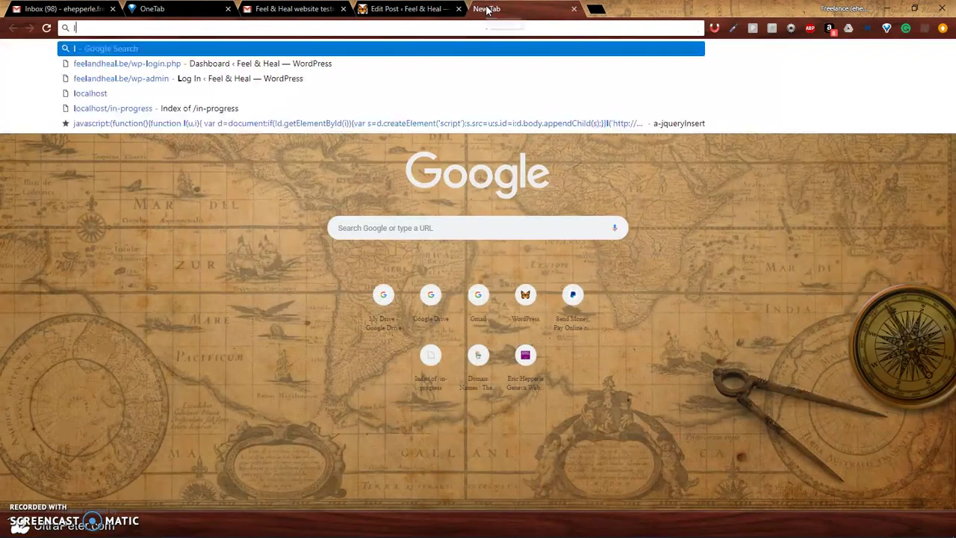
# Search Google for 'html ipsum' and dismiss the e-mail notification
pyautogui.press('BackSpace')
pyautogui.press('BackSpace')
pyautogui.write('html p')
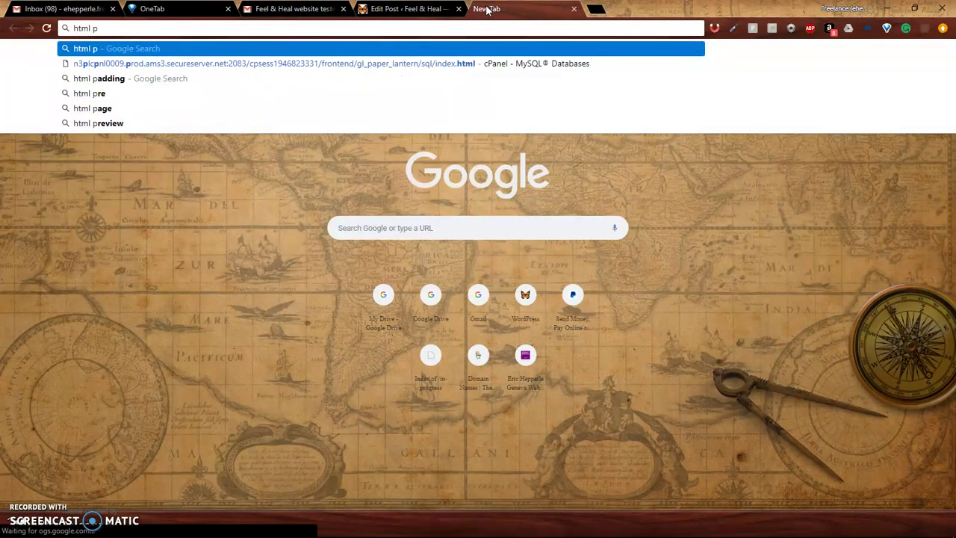
pyautogui.press('BackSpace')
pyautogui.press('BackSpace')
pyautogui.write('is')
pyautogui.press('BackSpace')
pyautogui.write('ps')
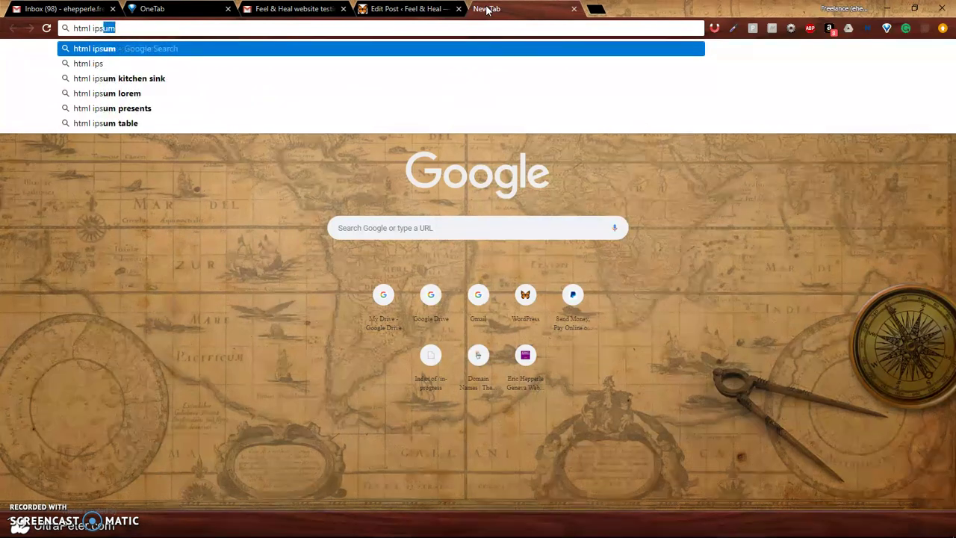
pyautogui.write('um')
pyautogui.press('Return')
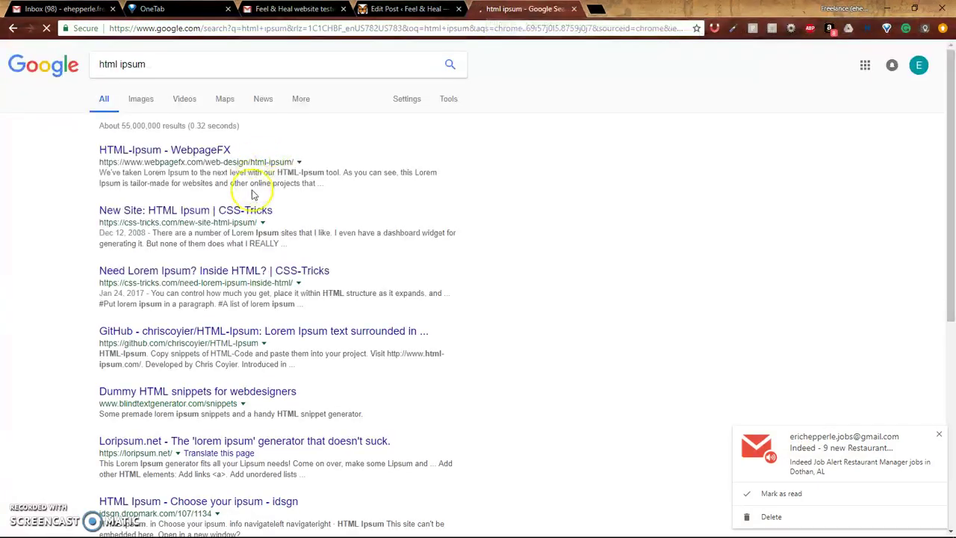
pyautogui.click(939, 435)
# Open the HTML-Ipsum WebpageFX result and go to its Lorem Ipsum Generator page
pyautogui.click(198, 151)
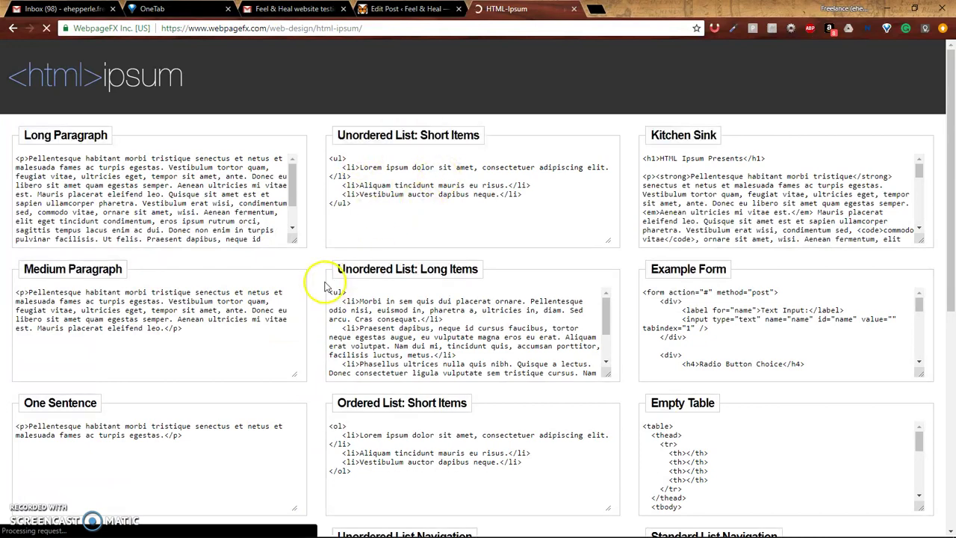
pyautogui.scroll(-1, 463, 340)
pyautogui.scroll(-3, 817, 383)
pyautogui.scroll(-2, 817, 383)
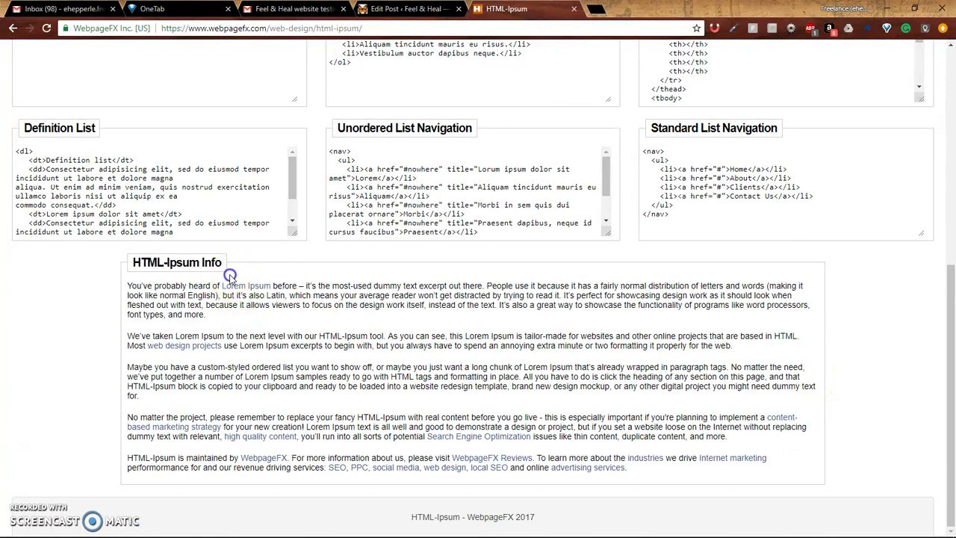
pyautogui.click(233, 283)
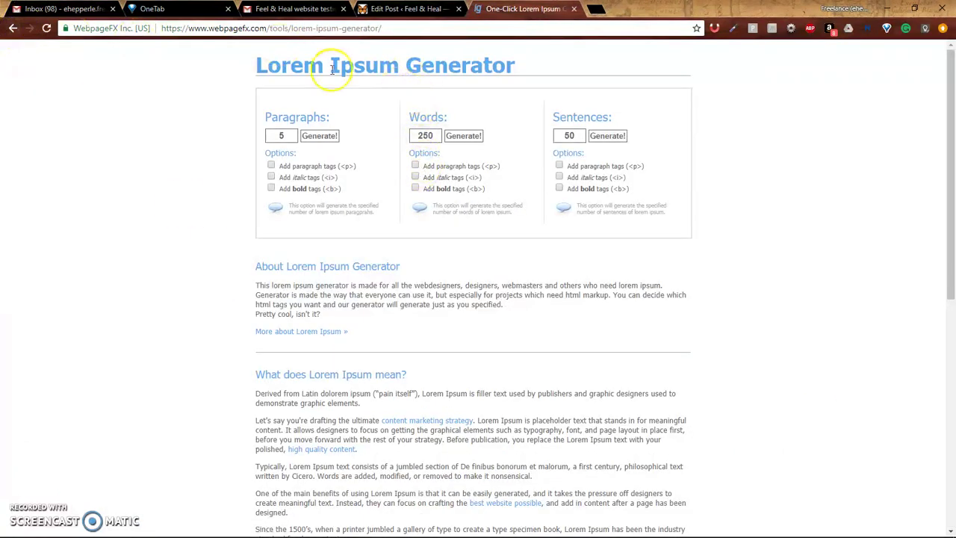
# Generate five lorem ipsum paragraphs, select them all, and return to the WordPress editor
pyautogui.click(333, 138)
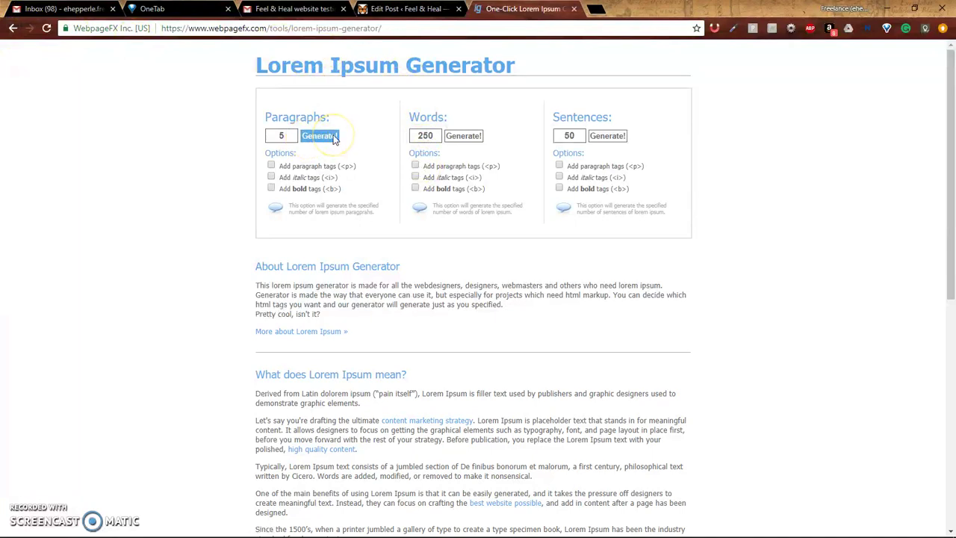
pyautogui.click(277, 135)
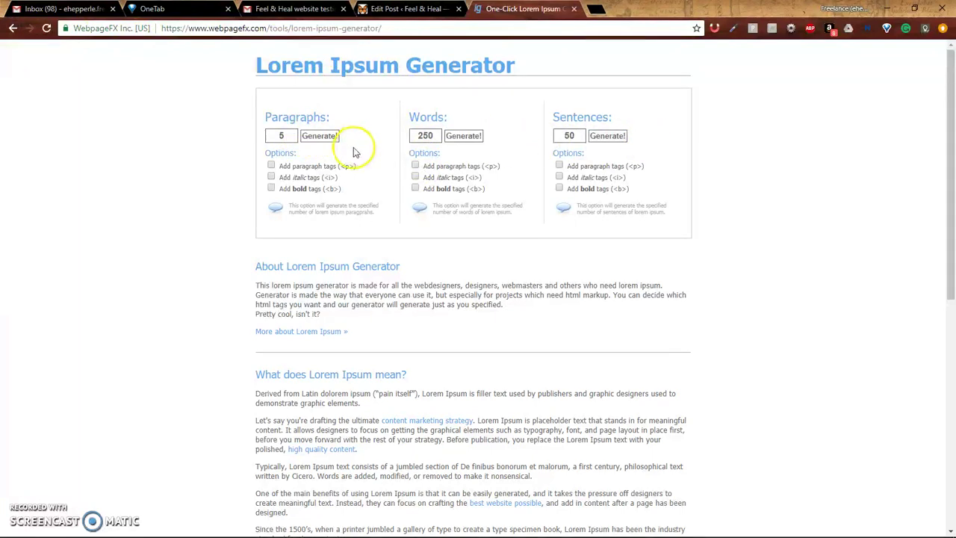
pyautogui.click(317, 139)
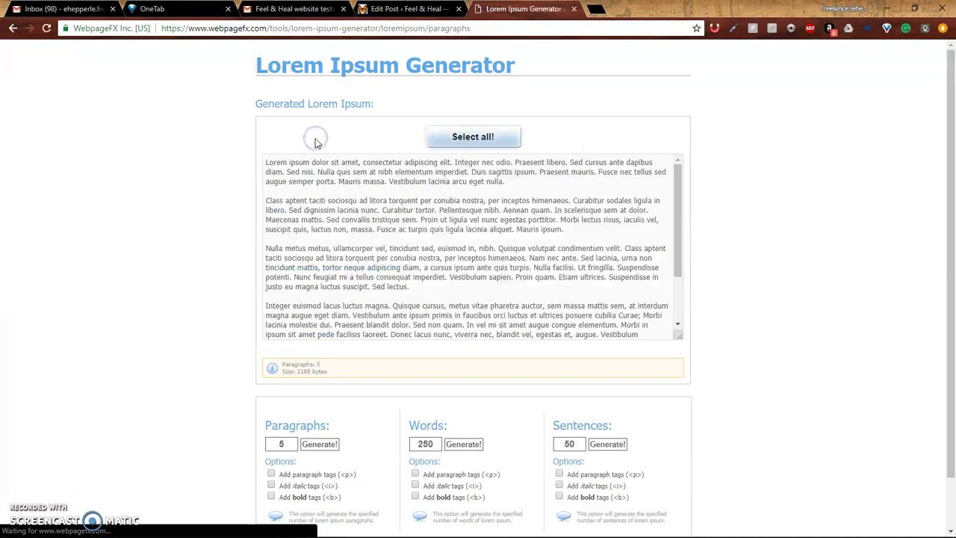
pyautogui.click(475, 139)
pyautogui.click(475, 139)
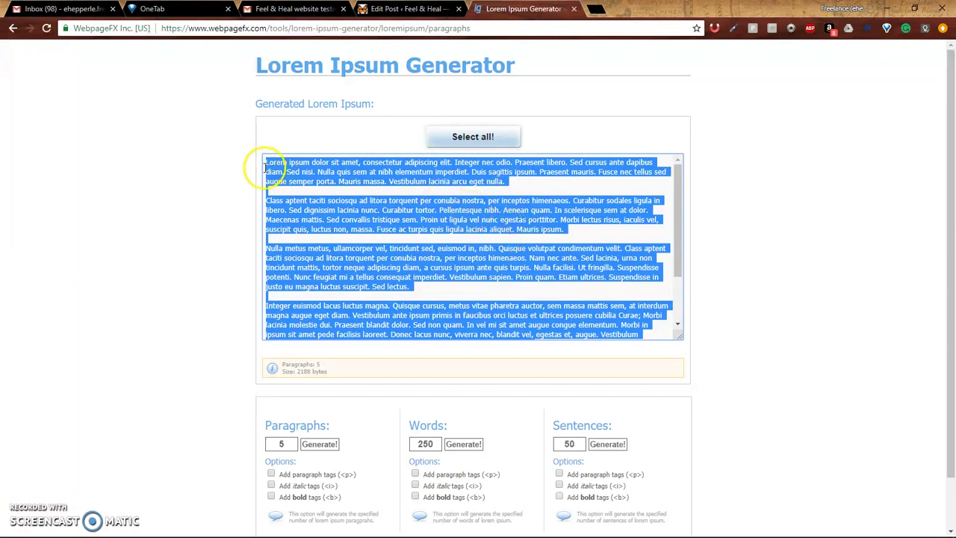
pyautogui.click(410, 8)
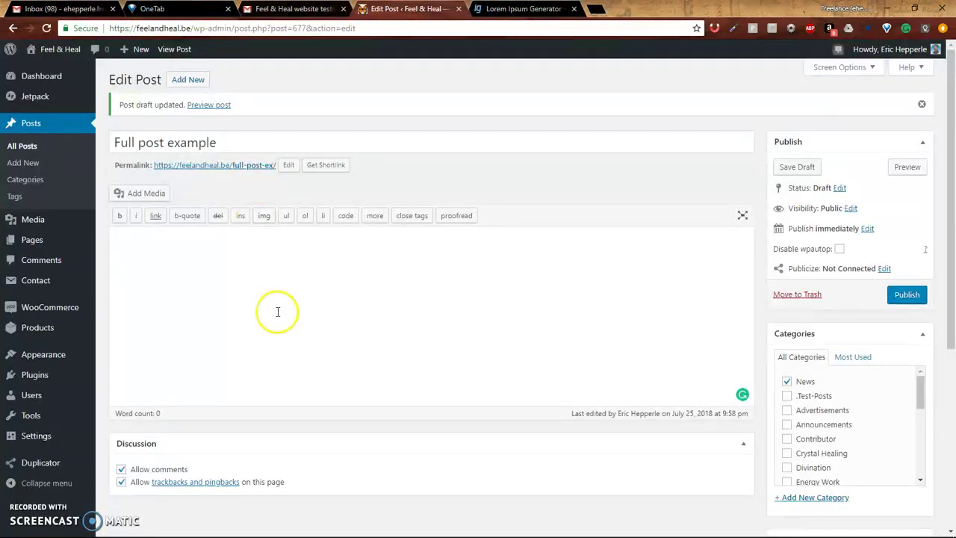
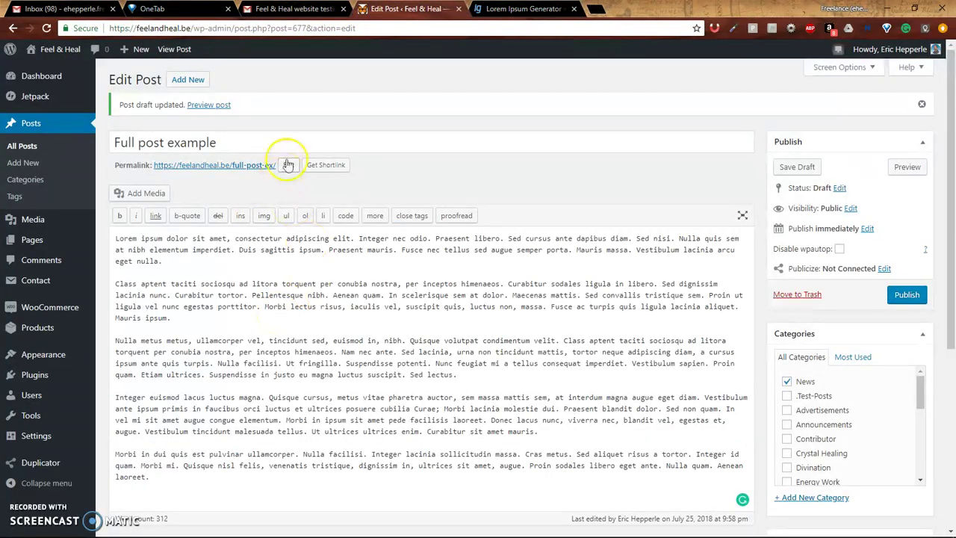
# Save the 'Full post example' draft and open its preview link in a new browser tab
pyautogui.click(800, 168)
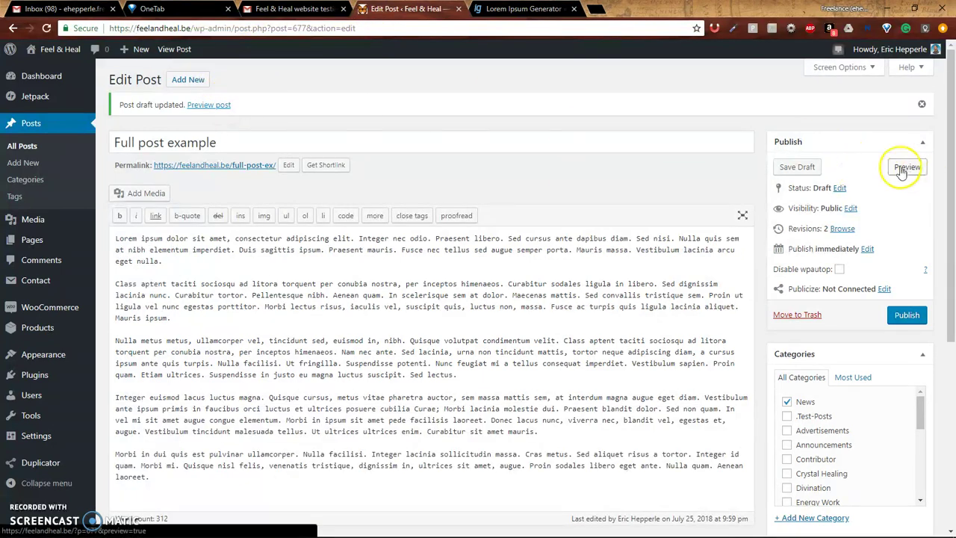
pyautogui.rightClick(208, 110)
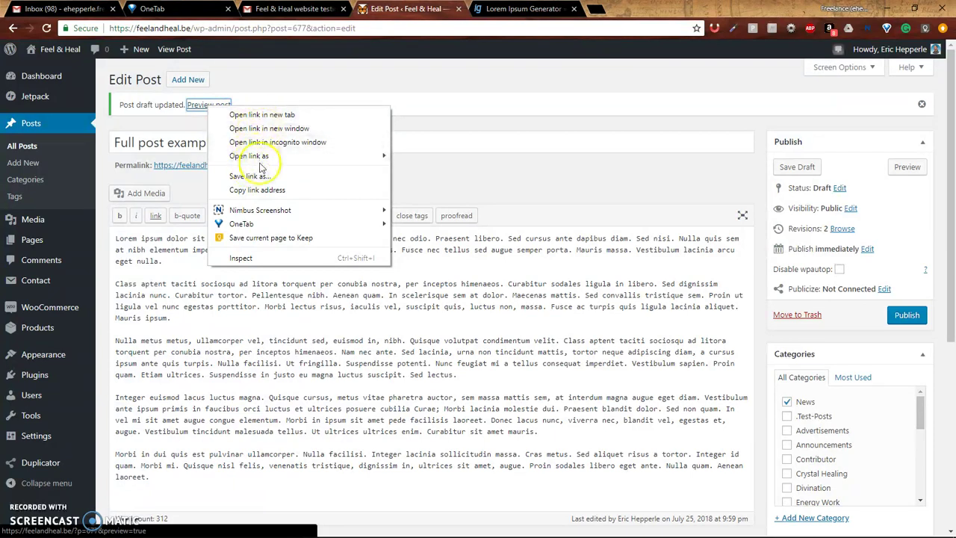
pyautogui.click(271, 116)
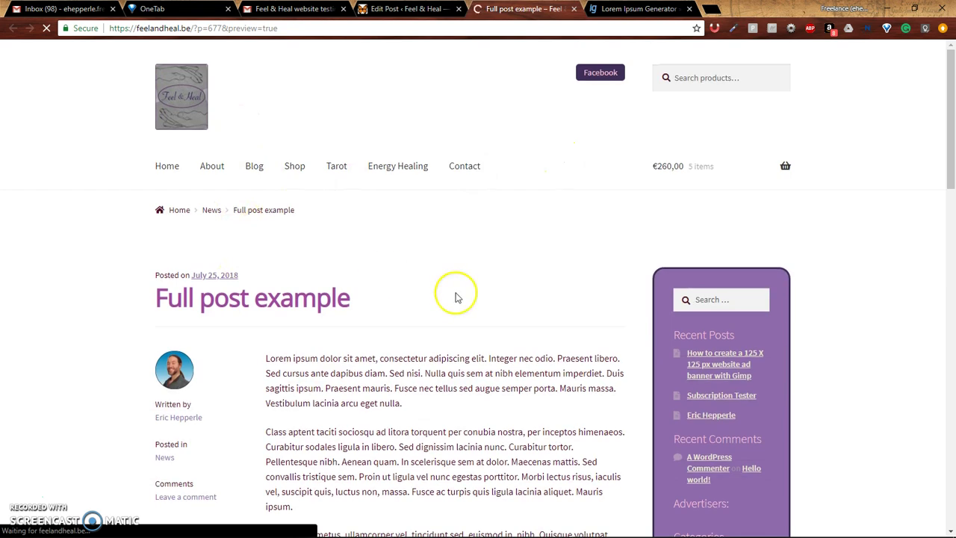
pyautogui.scroll(-6, 454, 294)
pyautogui.click(380, 9)
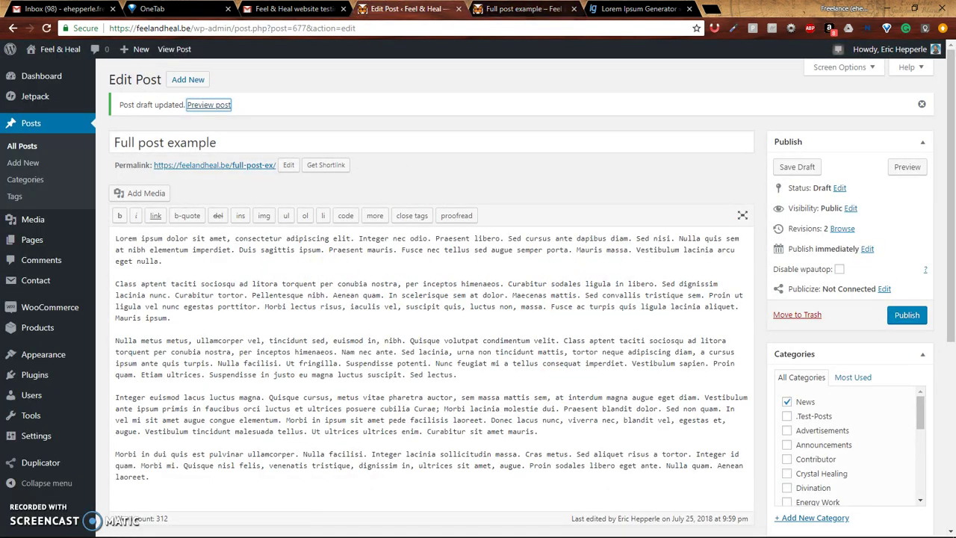
pyautogui.hotkey('ctrl', 'Tab')
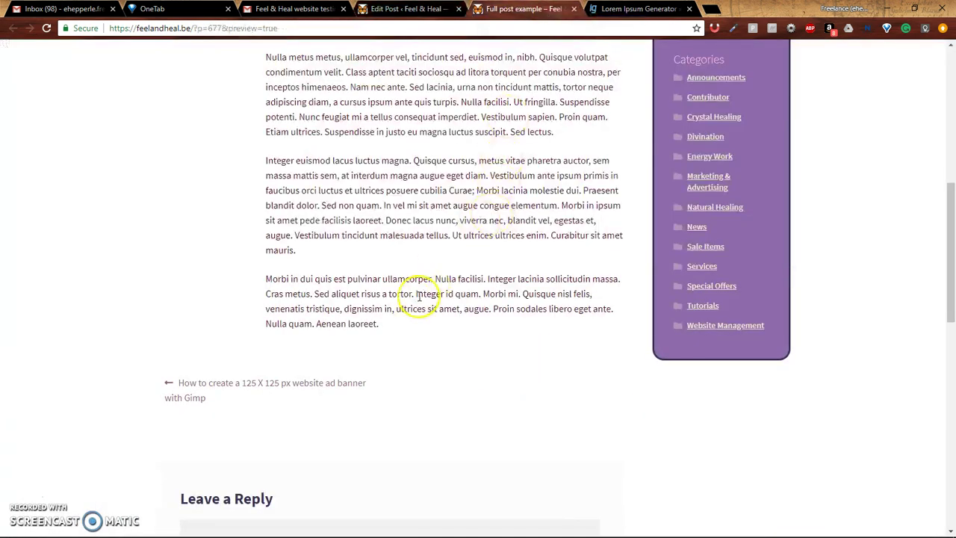
pyautogui.scroll(5, 420, 298)
pyautogui.scroll(-4, 420, 298)
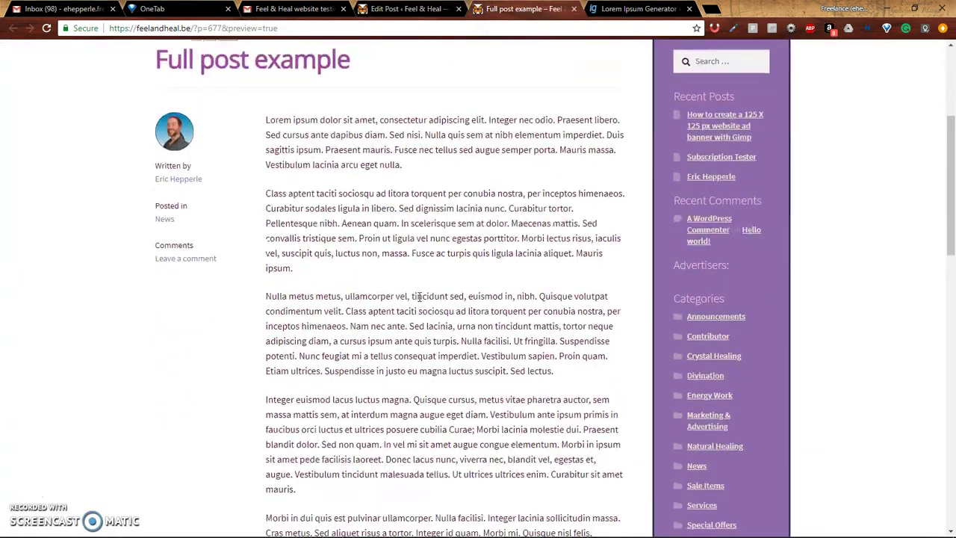
pyautogui.scroll(3, 418, 295)
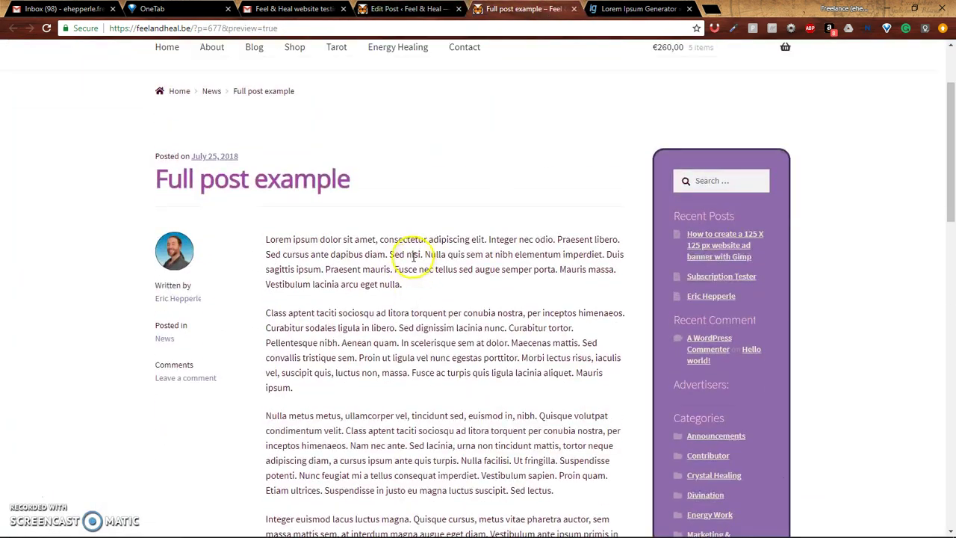
pyautogui.scroll(-4, 381, 385)
pyautogui.scroll(3, 385, 389)
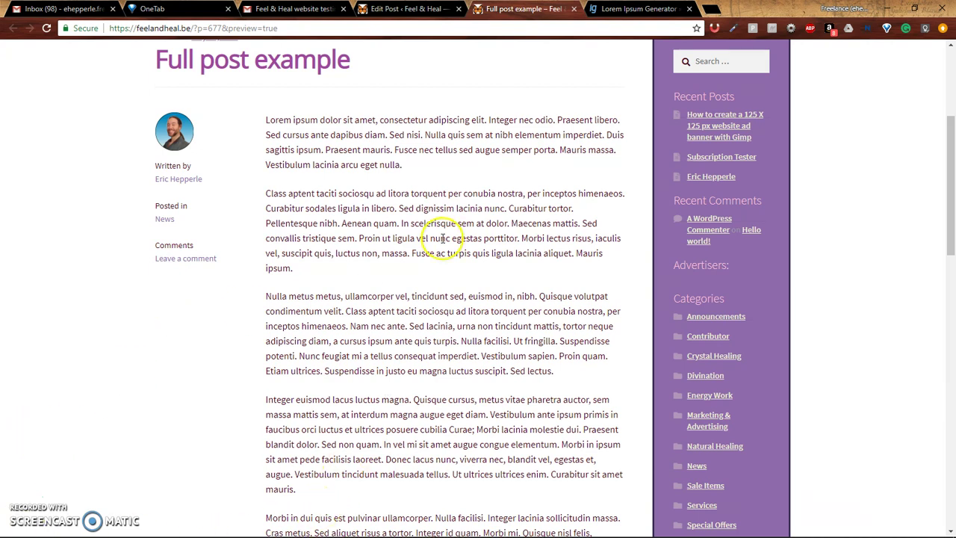
pyautogui.click(439, 212)
pyautogui.scroll(-3, 465, 348)
pyautogui.scroll(5, 465, 351)
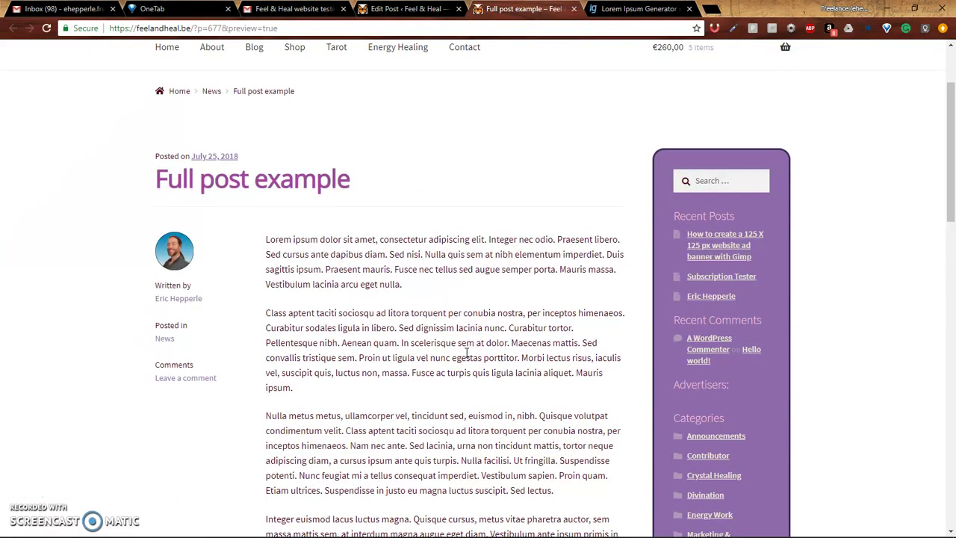
# Insert the Photo-2-Energetic-Healing-Page chakra image at the very start of the post text
pyautogui.click(403, 8)
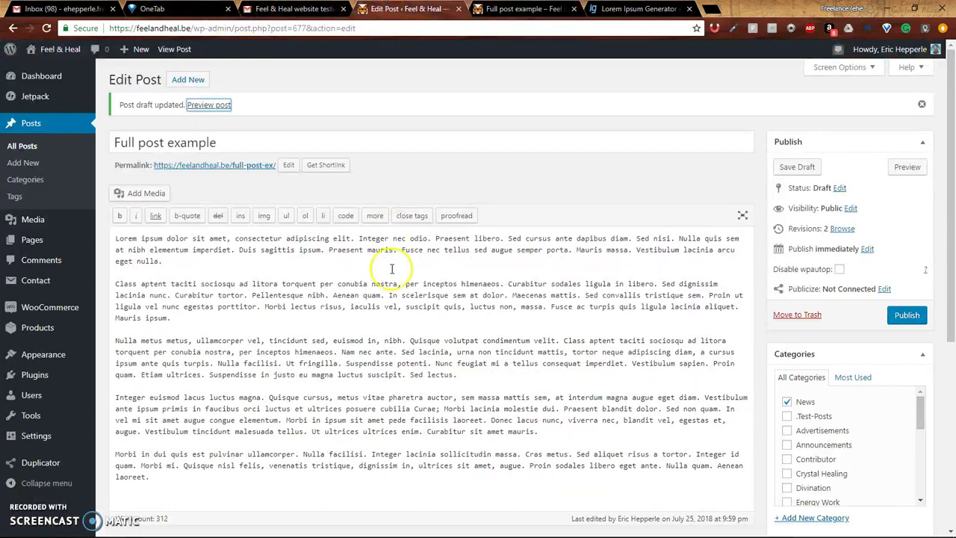
pyautogui.click(117, 240)
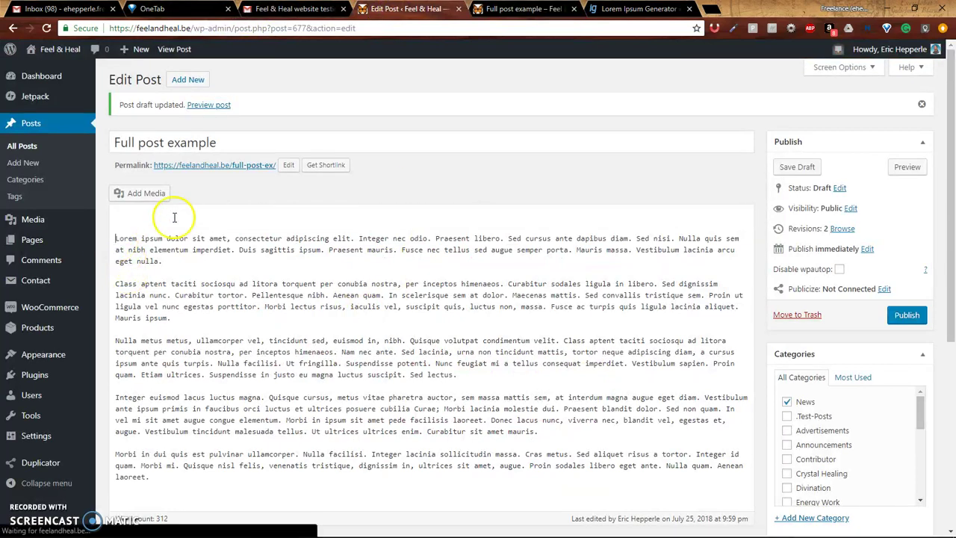
pyautogui.click(145, 193)
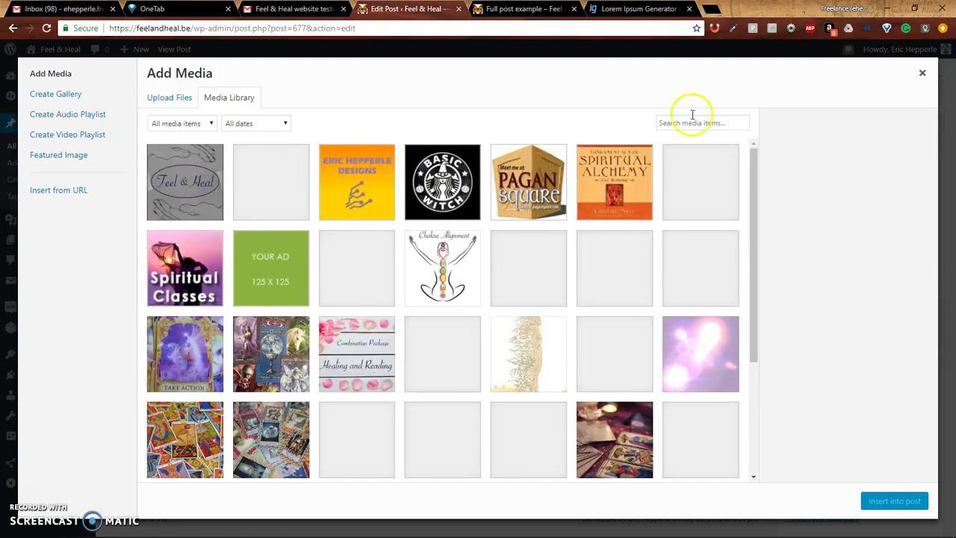
pyautogui.click(921, 73)
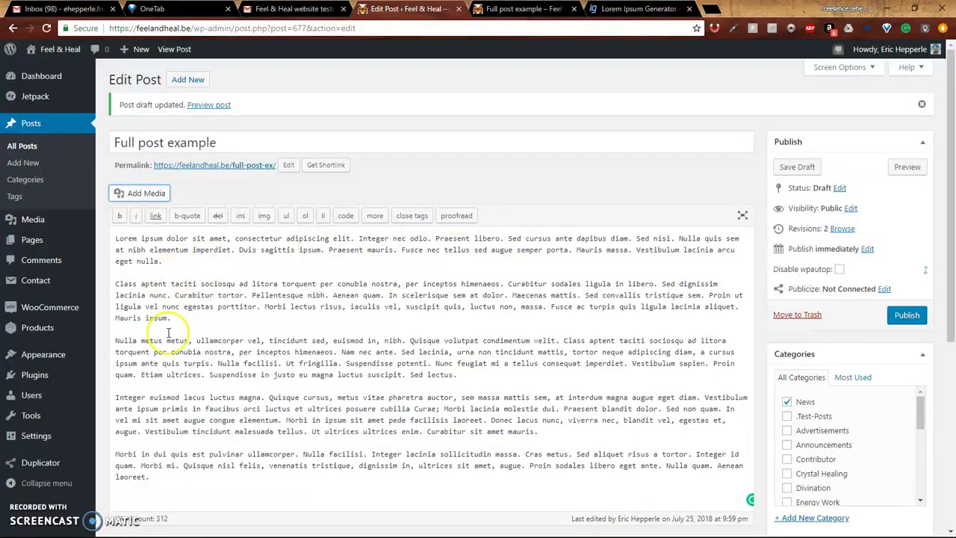
pyautogui.click(118, 240)
pyautogui.click(146, 193)
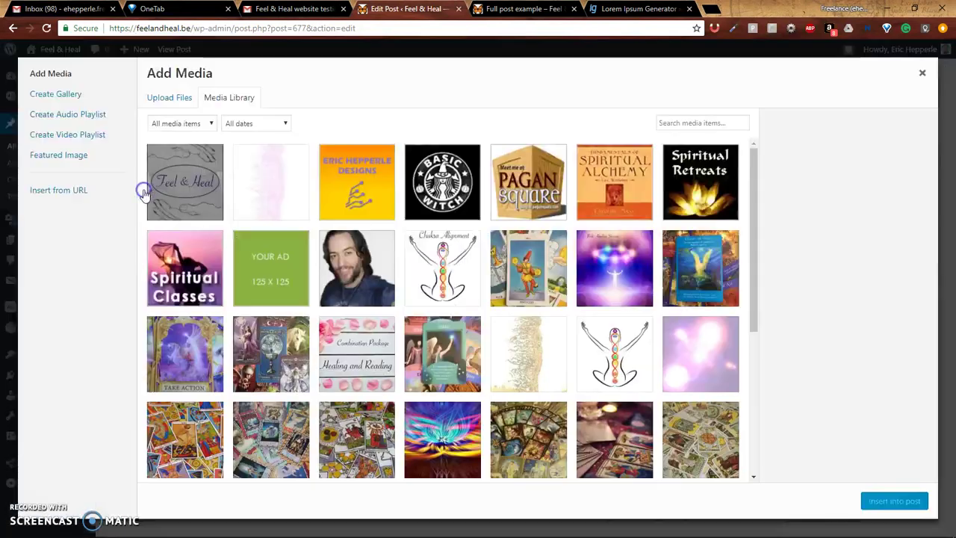
pyautogui.click(254, 270)
pyautogui.click(186, 281)
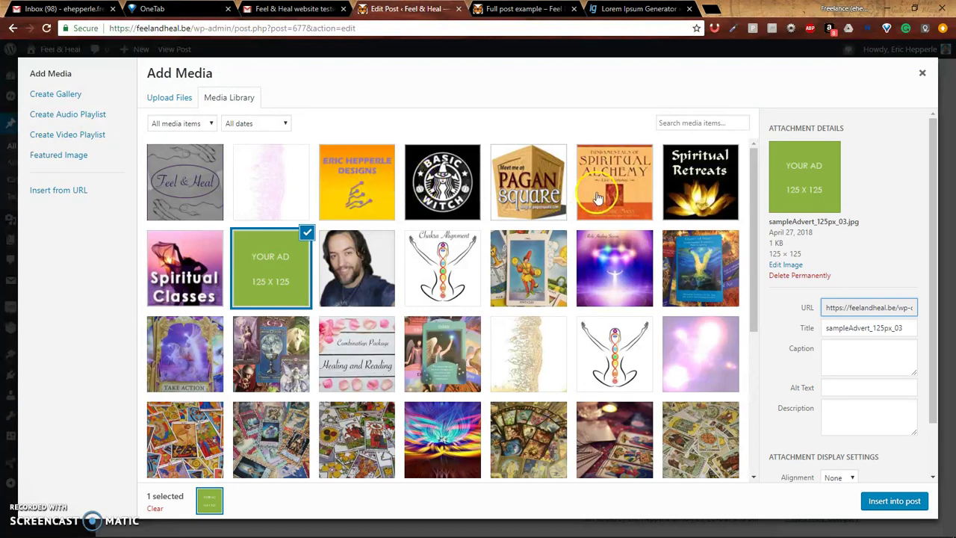
pyautogui.click(614, 348)
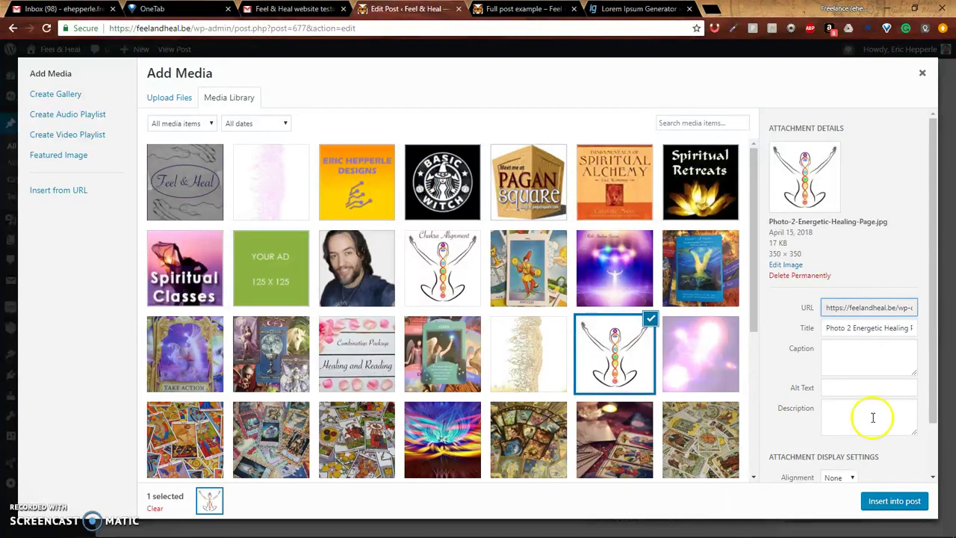
pyautogui.click(902, 499)
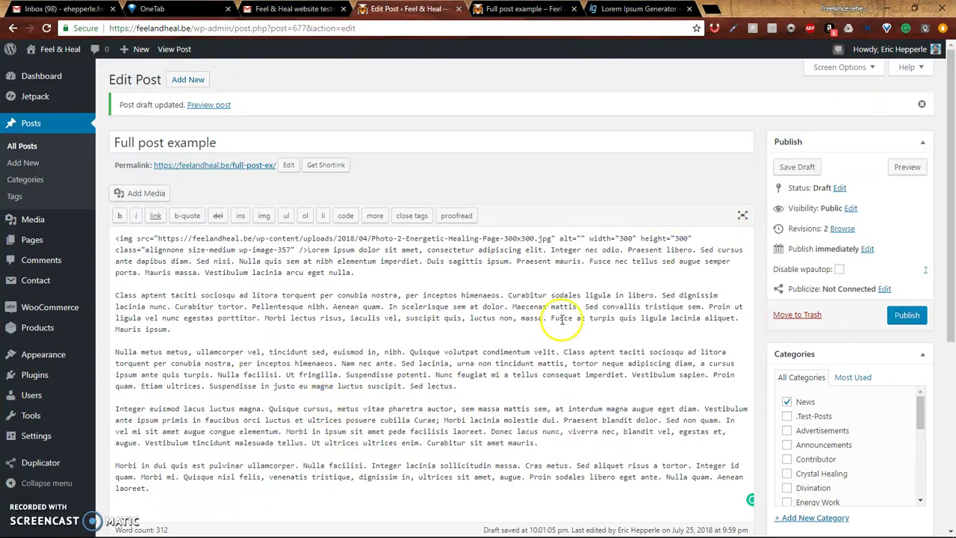
# Save the draft with the newly inserted chakra image
pyautogui.scroll(-3, 561, 319)
pyautogui.scroll(3, 562, 320)
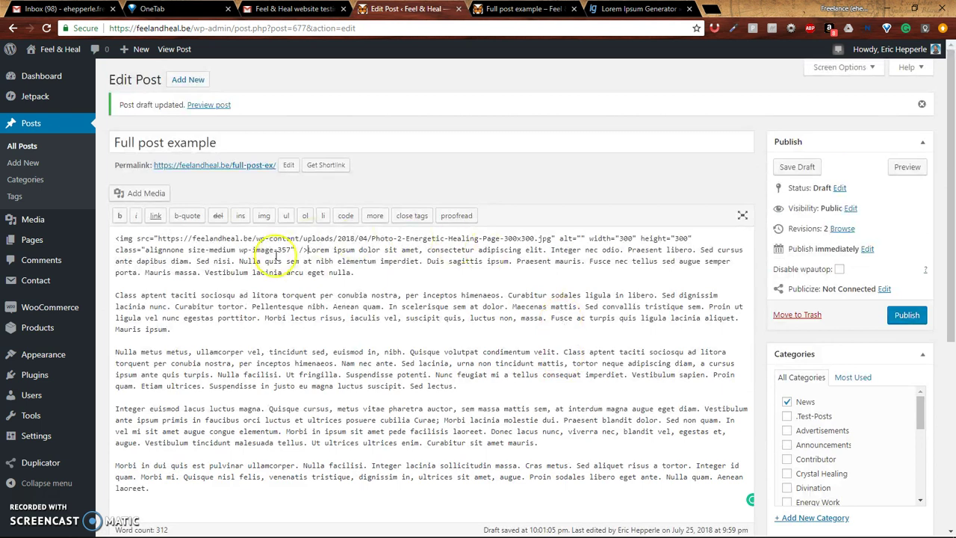
pyautogui.click(306, 251)
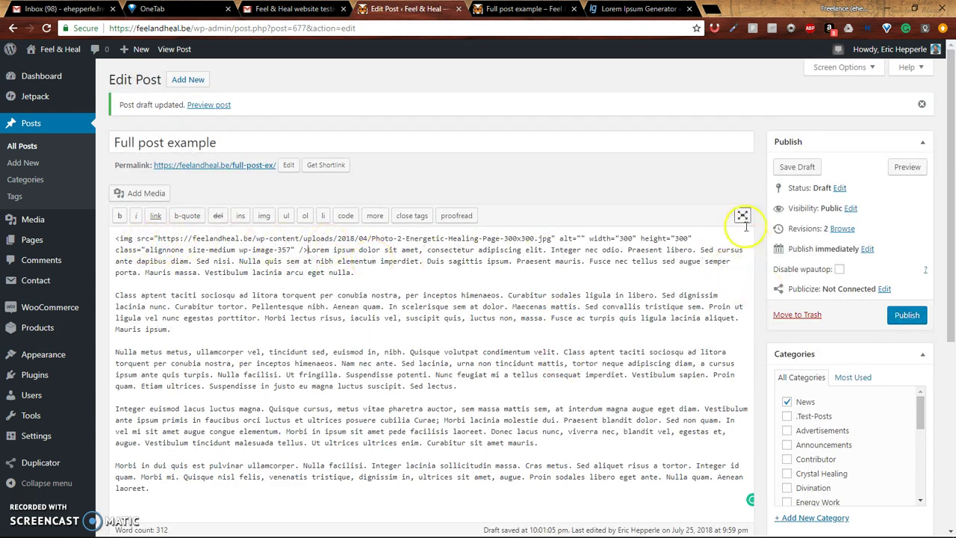
pyautogui.click(802, 167)
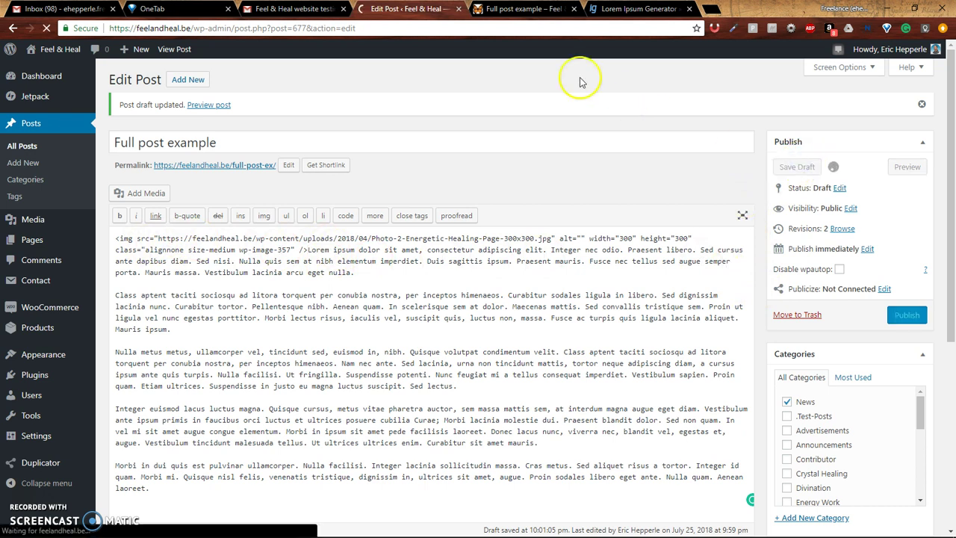
# Reload the preview to confirm the chakra figure appears above the text, then return to the editor
pyautogui.click(521, 9)
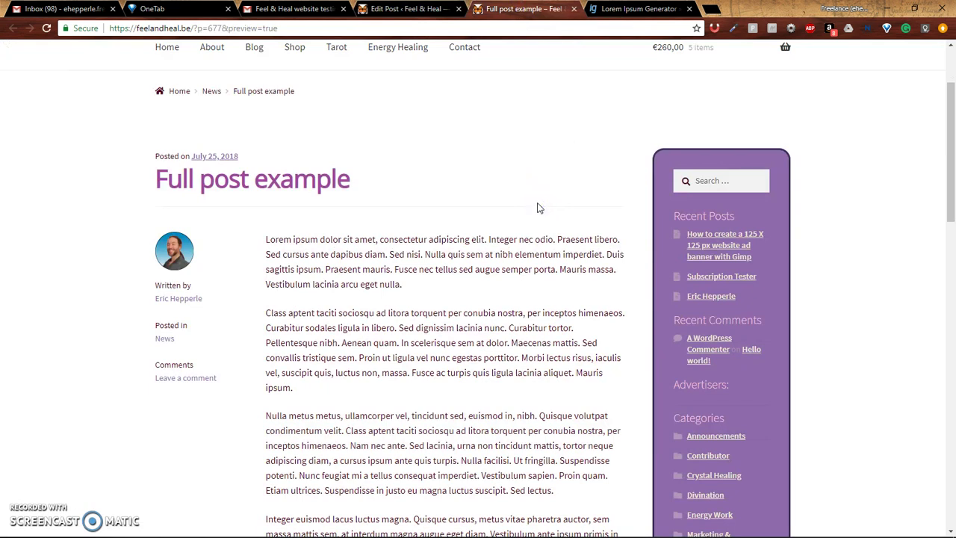
pyautogui.press('F5')
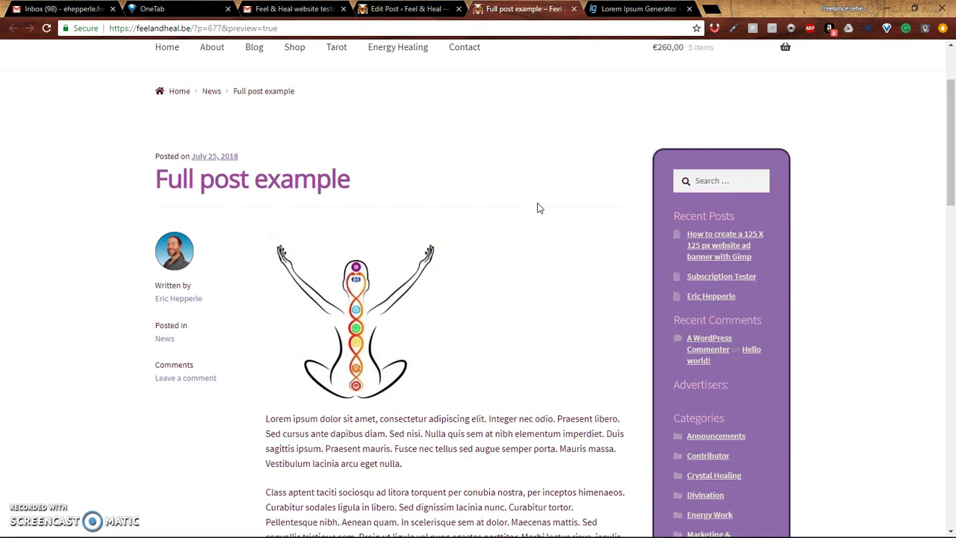
pyautogui.click(404, 9)
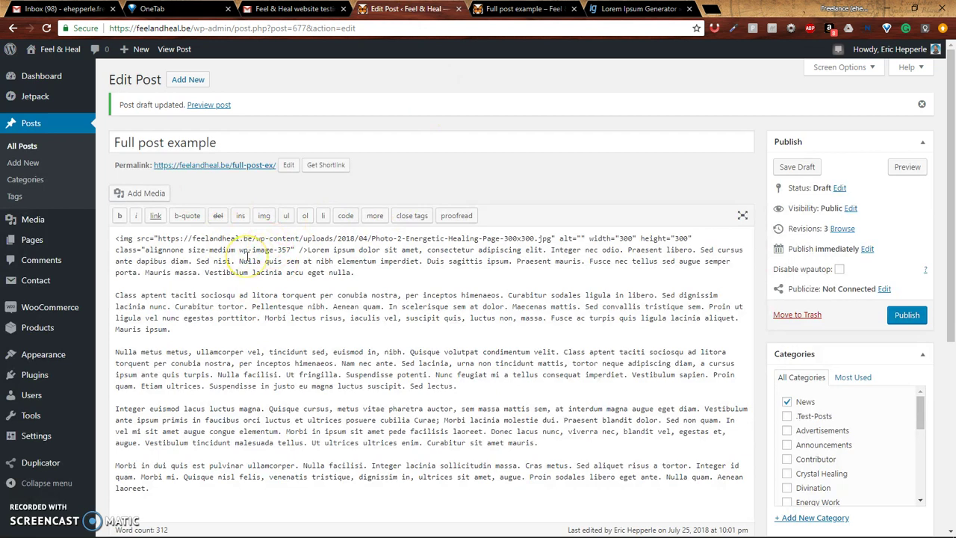
# Open Your Profile and apply Update Profile so the visual editor is enabled again
pyautogui.moveTo(67, 47)
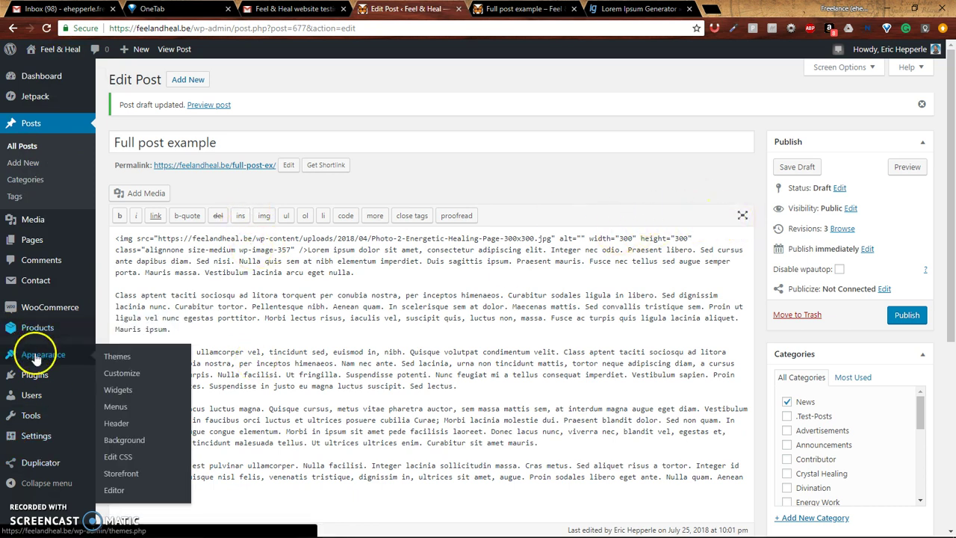
pyautogui.moveTo(47, 361)
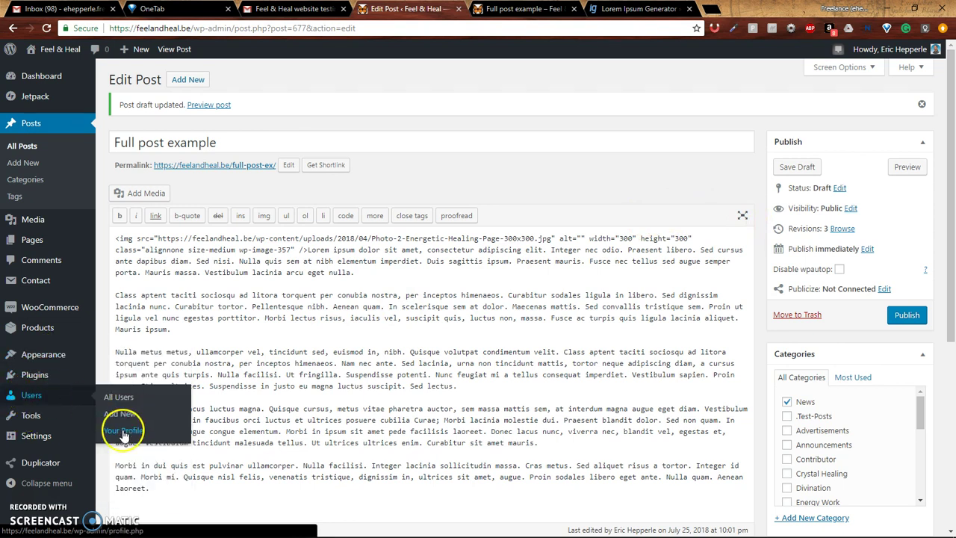
pyautogui.click(123, 431)
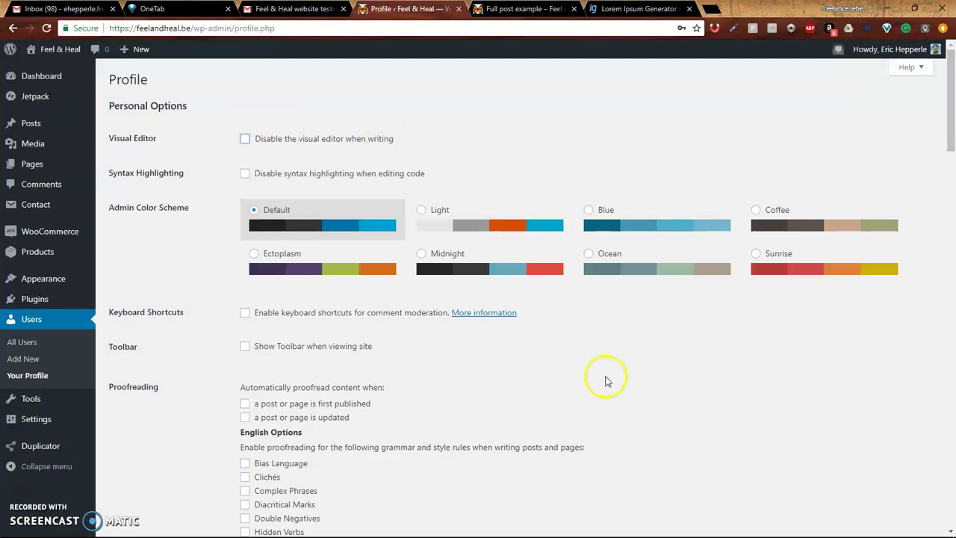
pyautogui.scroll(-20, 606, 381)
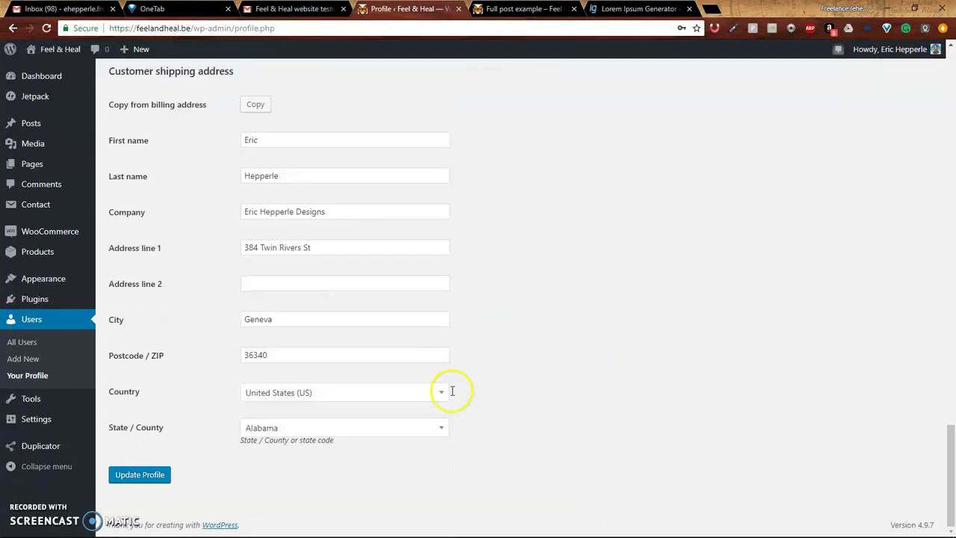
pyautogui.click(140, 474)
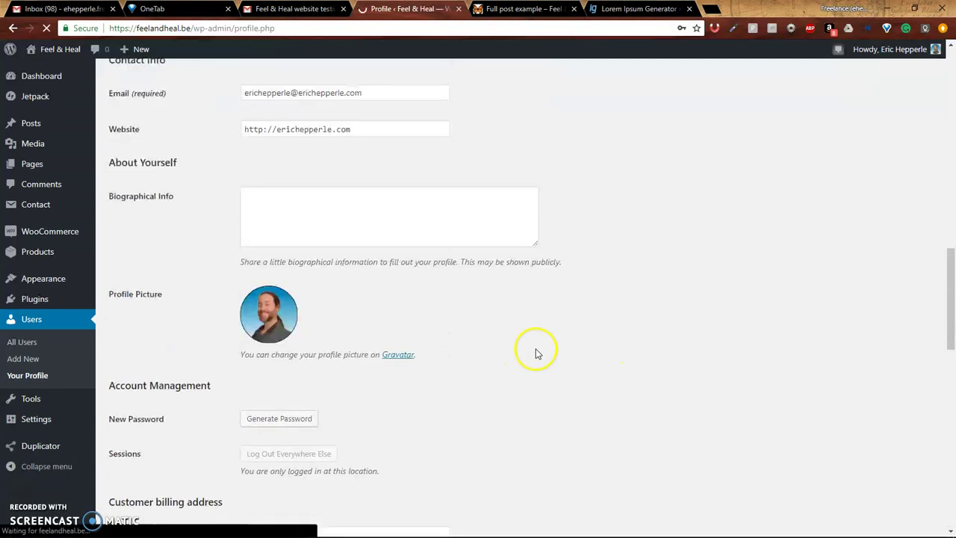
pyautogui.scroll(15, 535, 353)
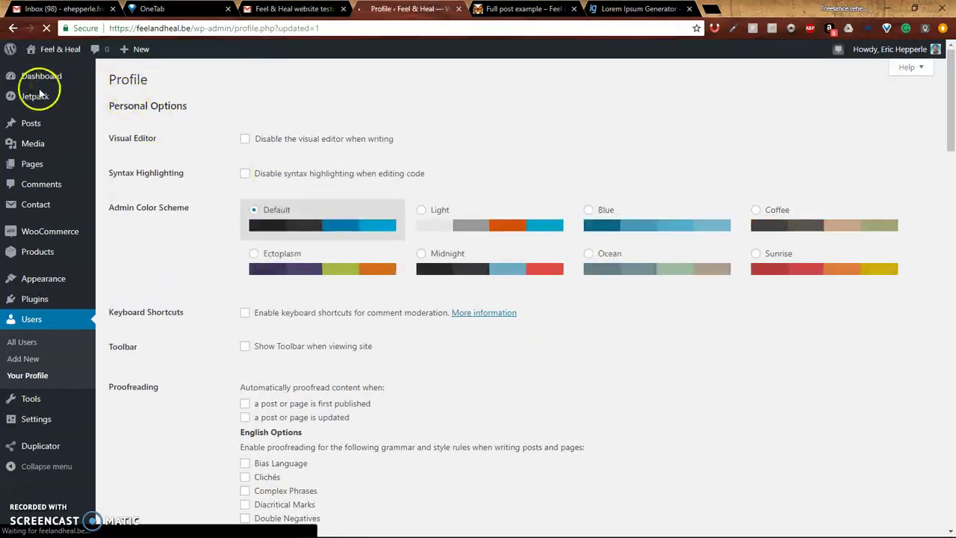
# Open the Full post example draft in the Visual editor and select the chakra image
pyautogui.moveTo(30, 129)
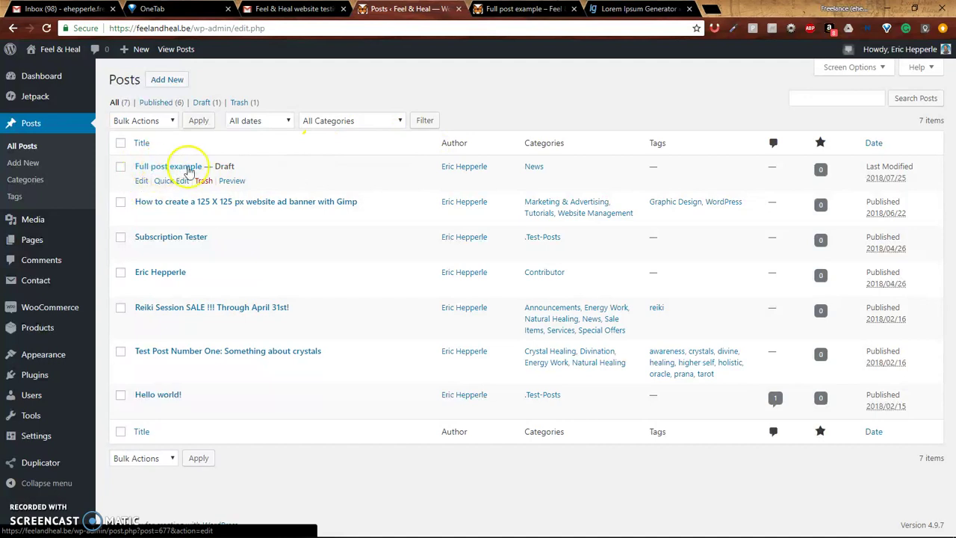
pyautogui.click(140, 181)
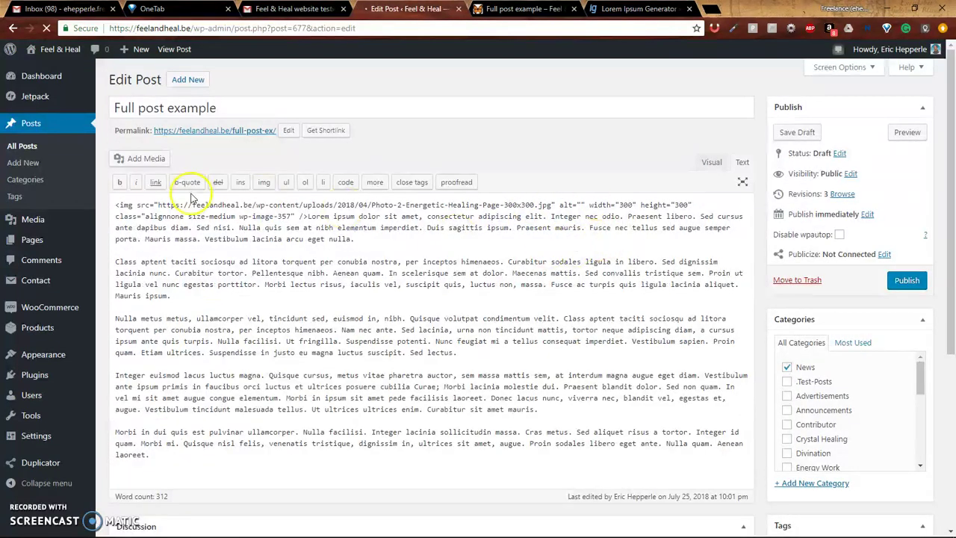
pyautogui.click(712, 162)
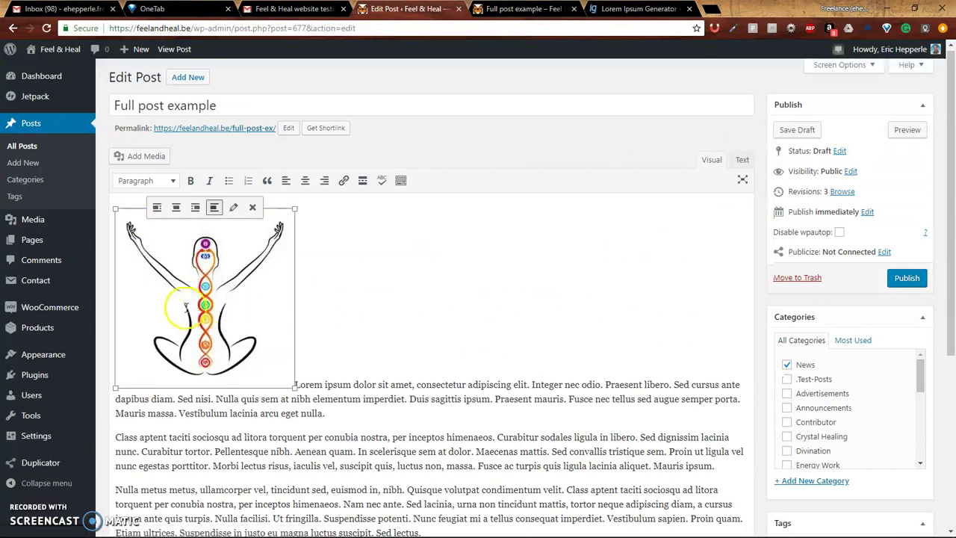
pyautogui.click(185, 308)
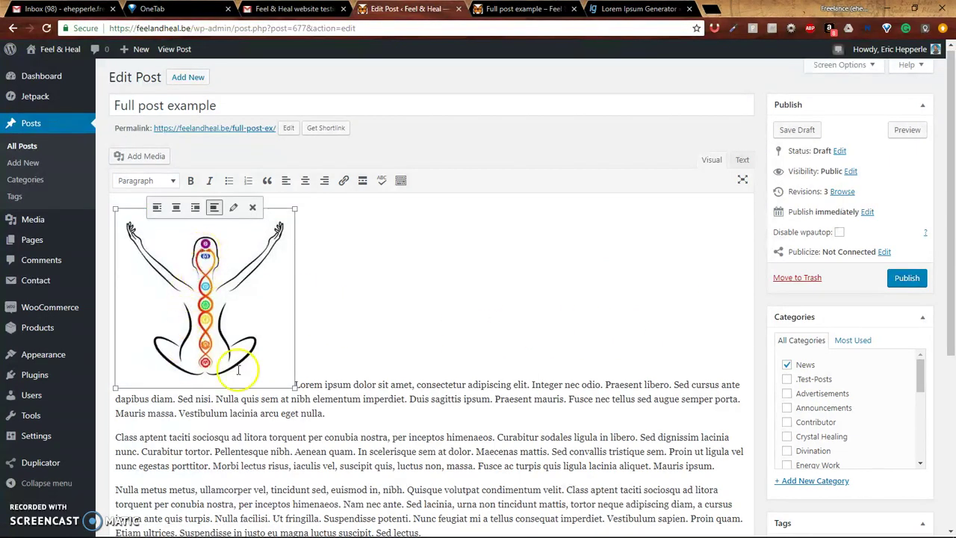
pyautogui.click(568, 412)
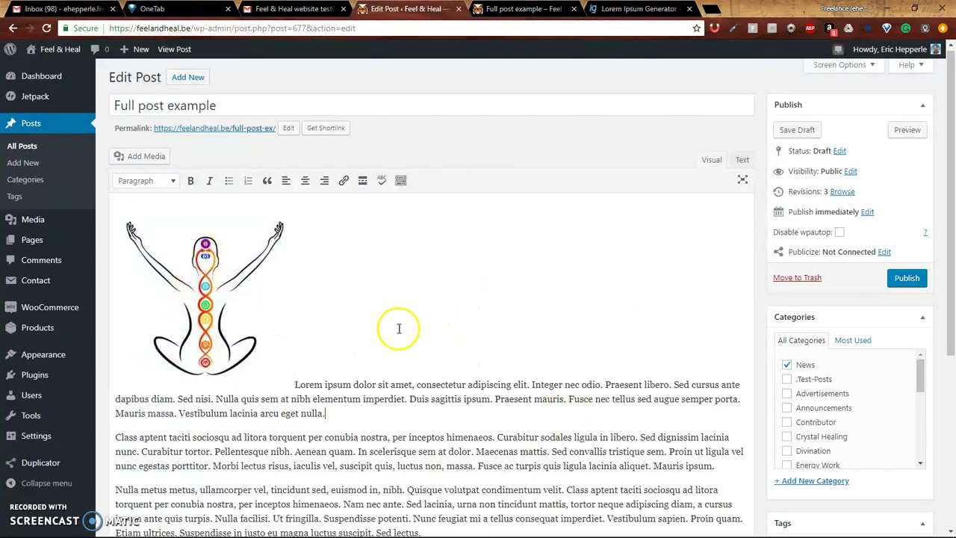
pyautogui.click(175, 250)
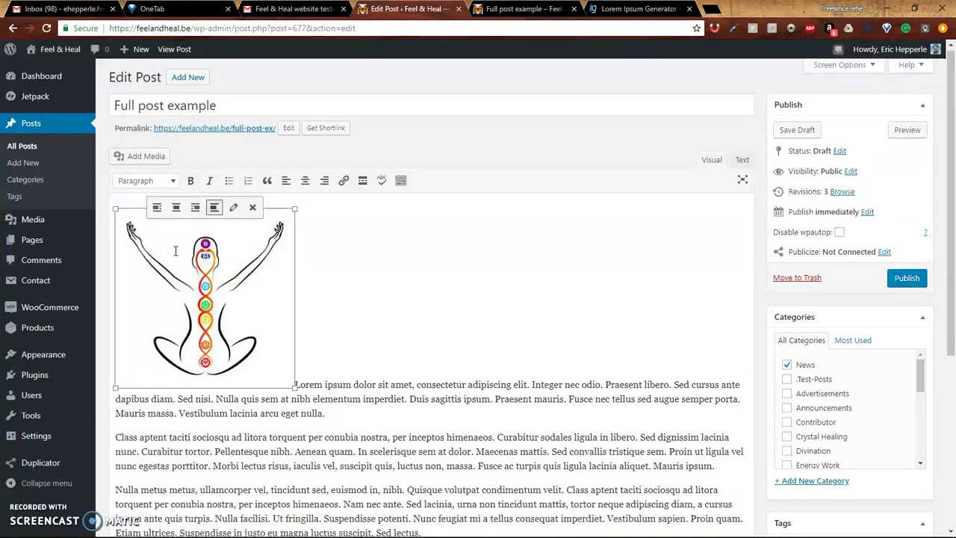
# After trying right and centre alignment, float the image left with wrapping text and save the draft
pyautogui.click(157, 209)
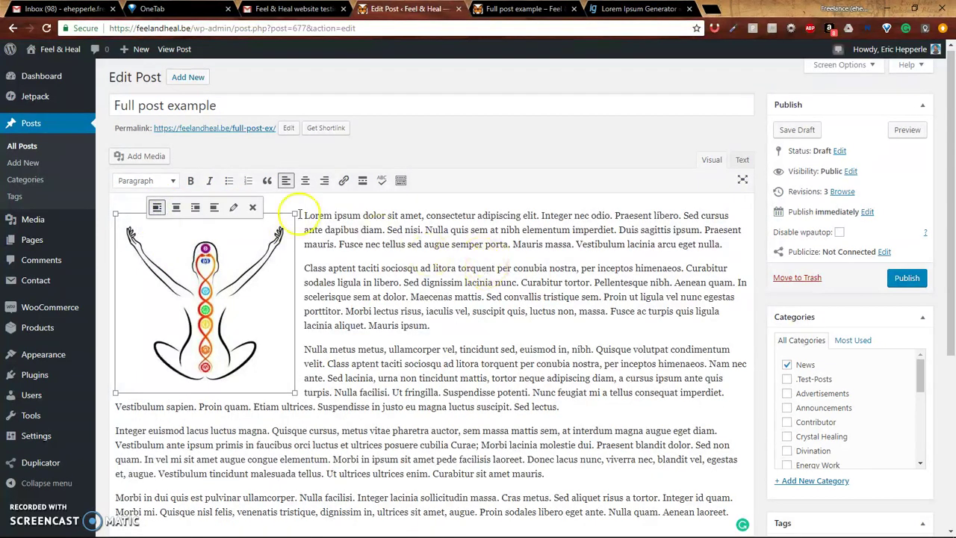
pyautogui.click(195, 208)
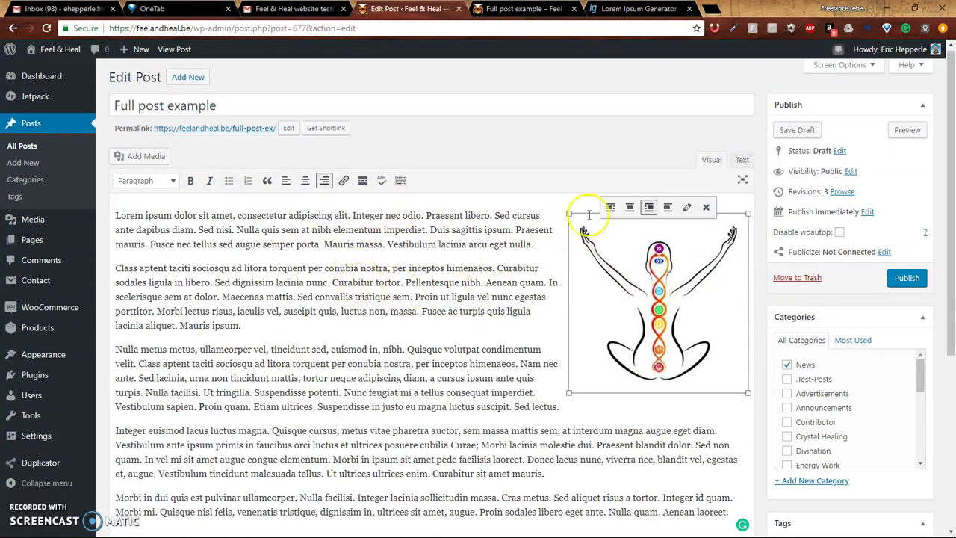
pyautogui.click(629, 210)
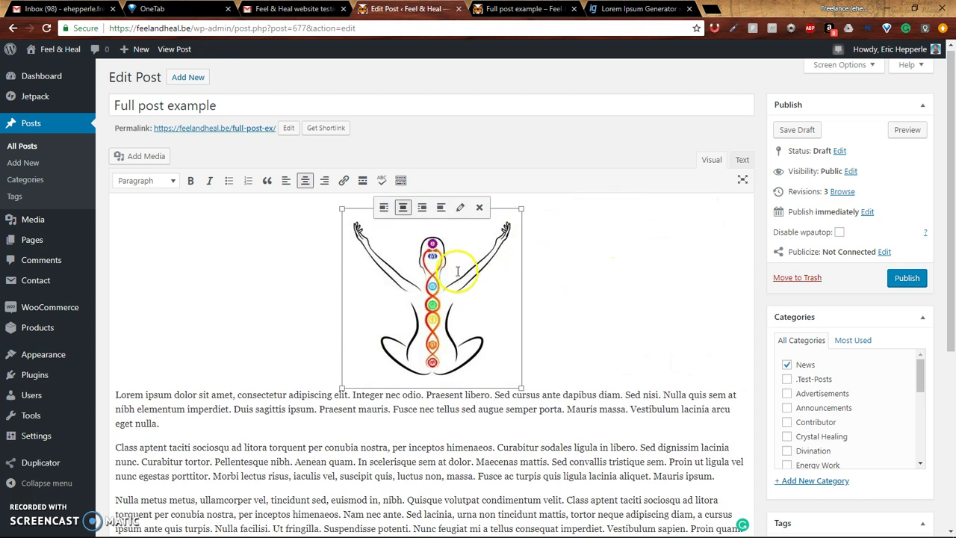
pyautogui.click(407, 209)
pyautogui.click(419, 214)
pyautogui.click(440, 207)
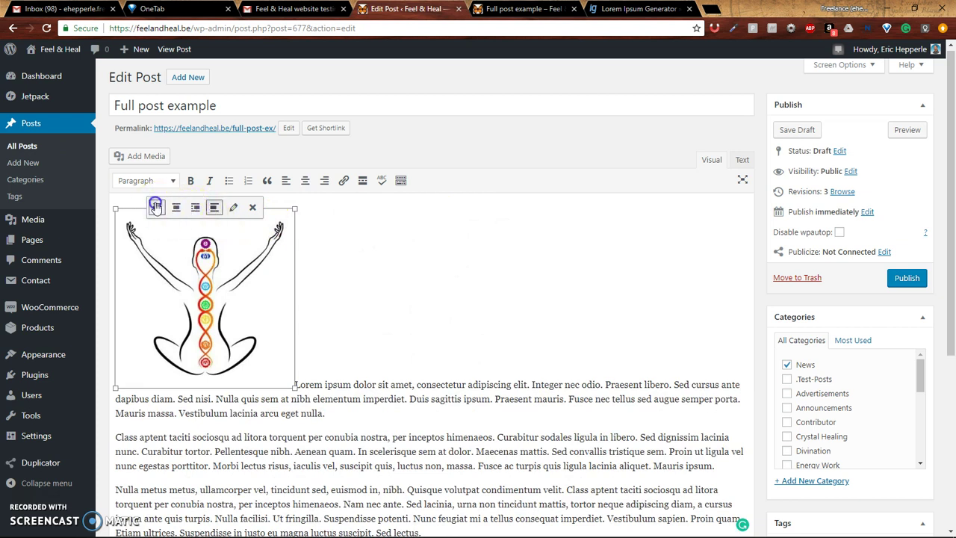
pyautogui.click(156, 208)
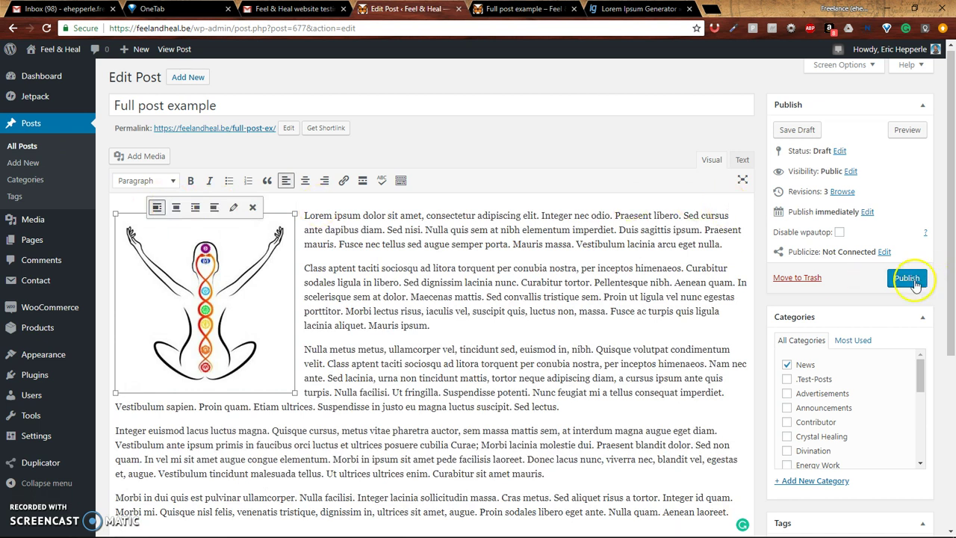
pyautogui.click(792, 131)
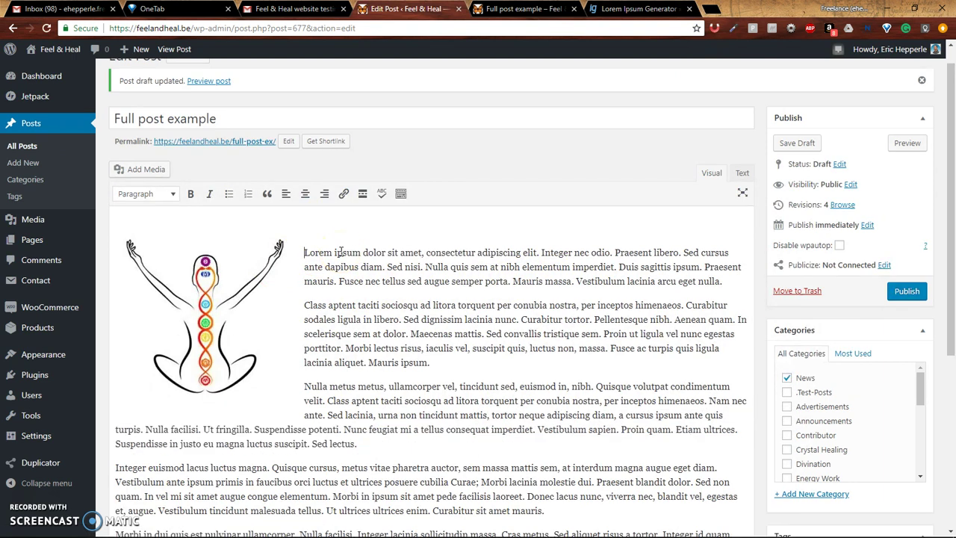
# Make the first line the Heading 2 'Hey this is the first part of my page!' and add a paragraph above Nulla metus
pyautogui.click(173, 193)
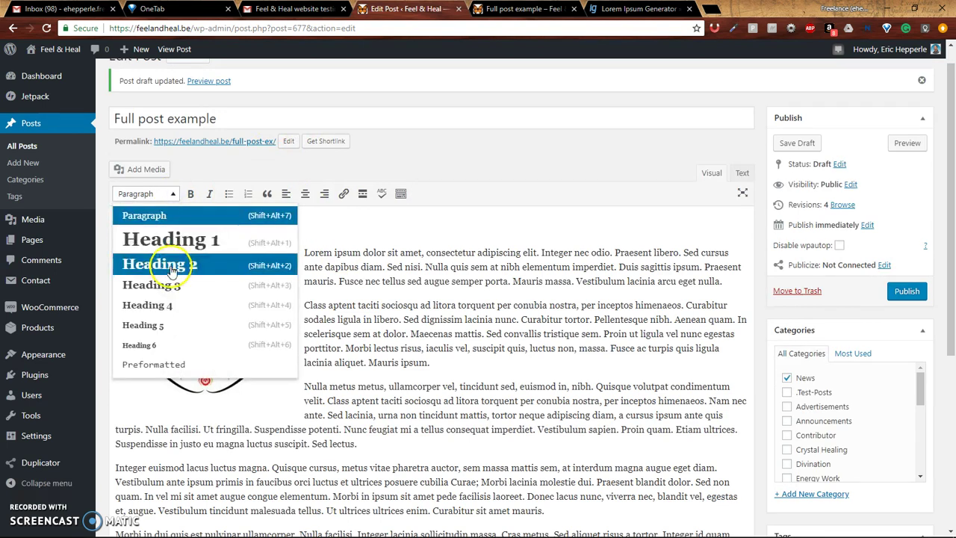
pyautogui.click(171, 265)
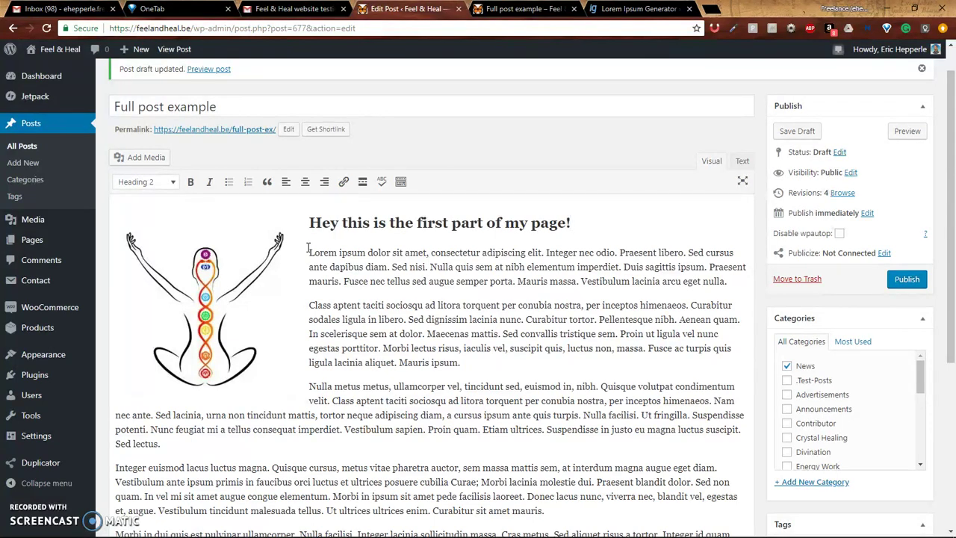
pyautogui.click(309, 386)
pyautogui.press('Return')
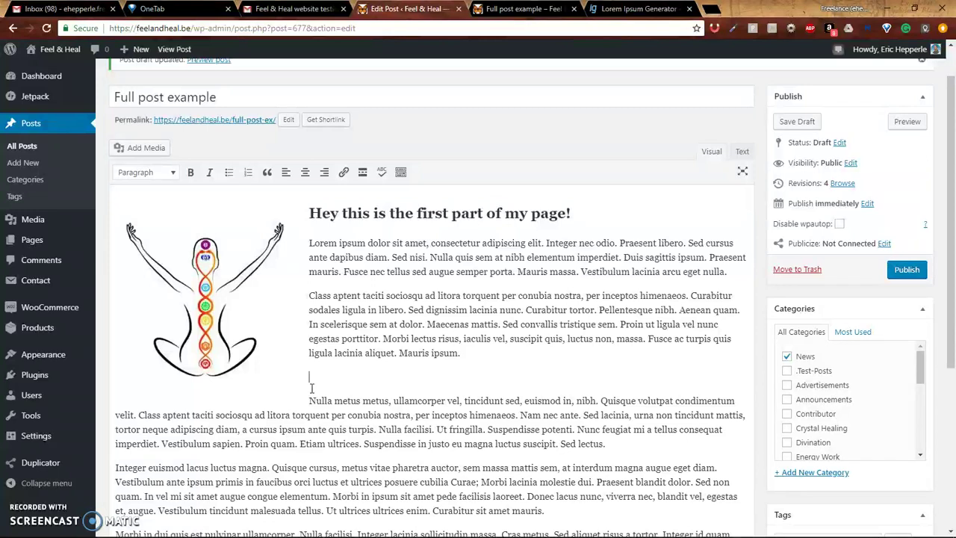
# Format the line 'Yo, this is the second part!' as Heading 2
pyautogui.click(327, 122)
pyautogui.hotkey('shift', 'Home')
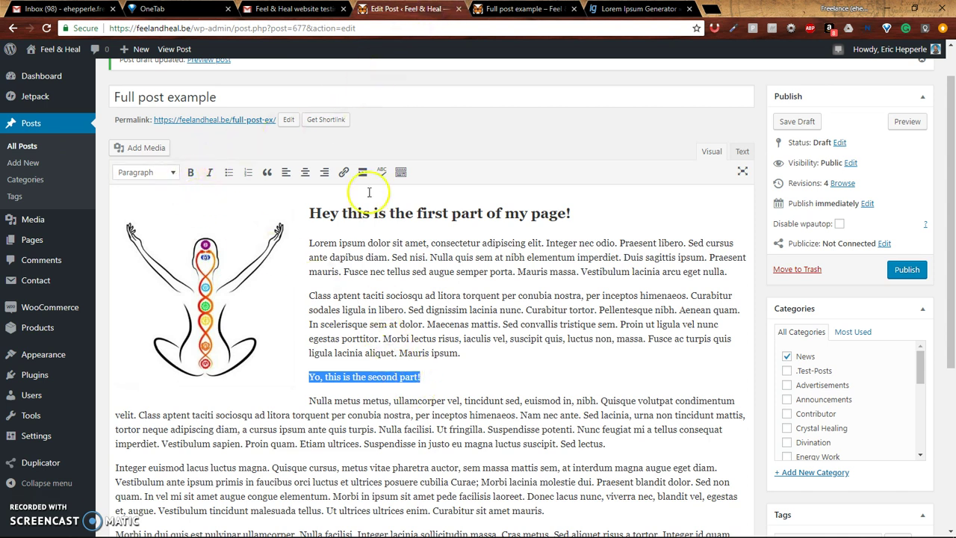
pyautogui.click(434, 375)
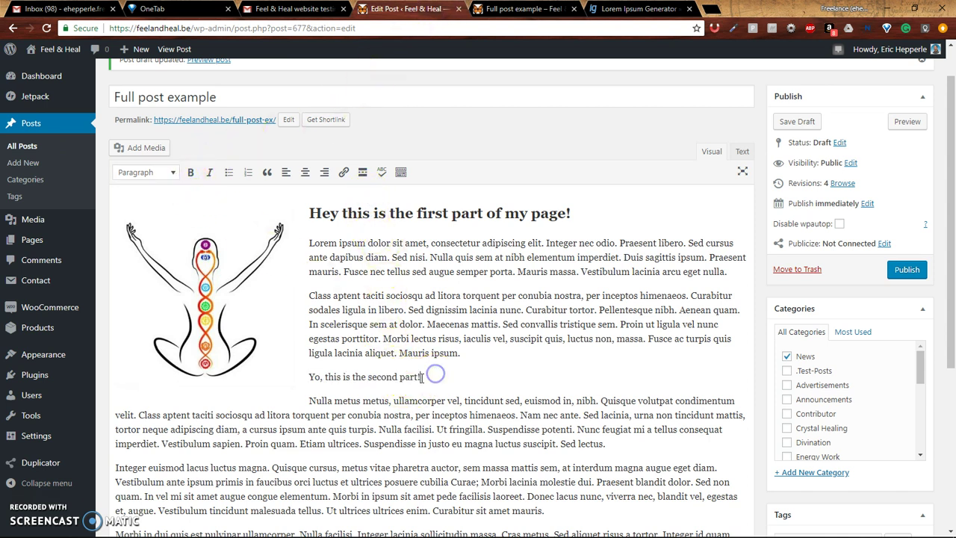
pyautogui.moveTo(422, 376); pyautogui.dragTo(328, 376)
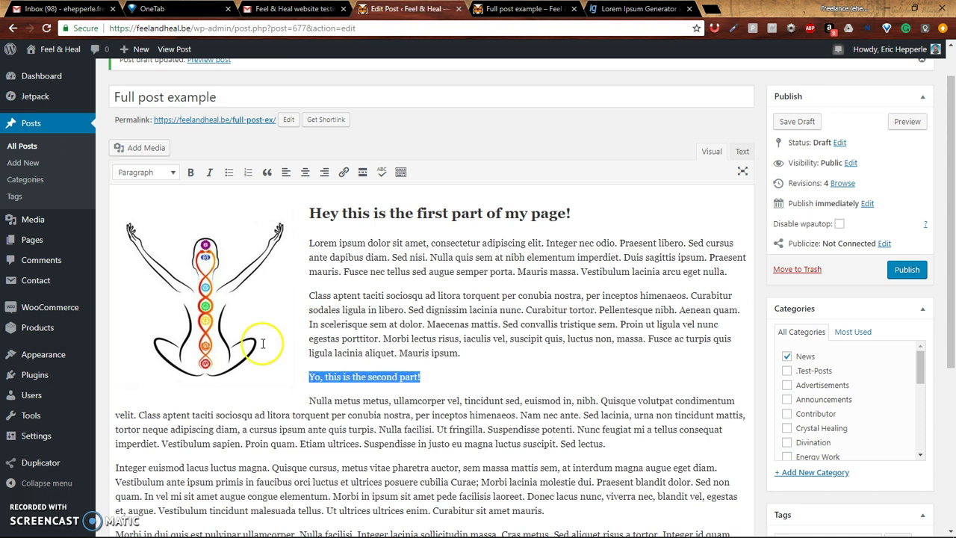
pyautogui.click(173, 174)
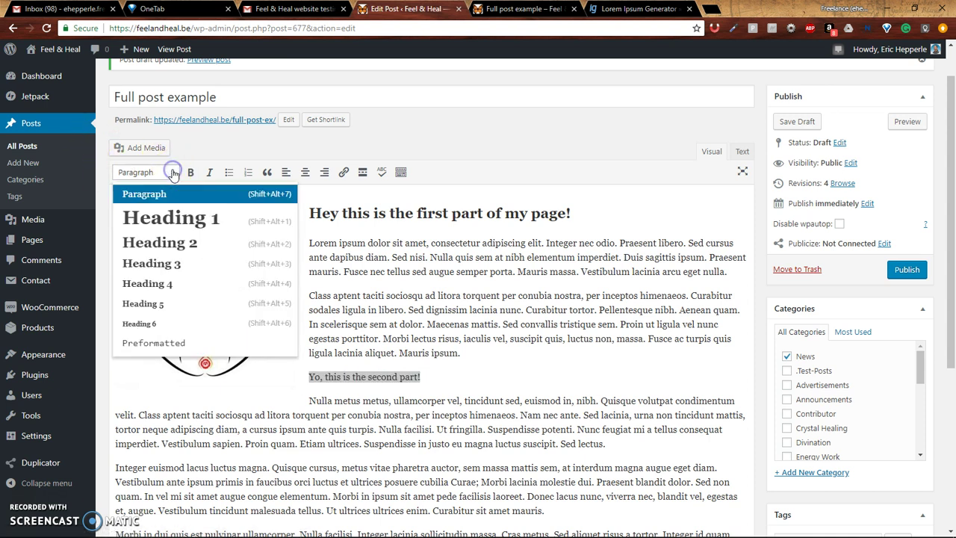
pyautogui.click(181, 244)
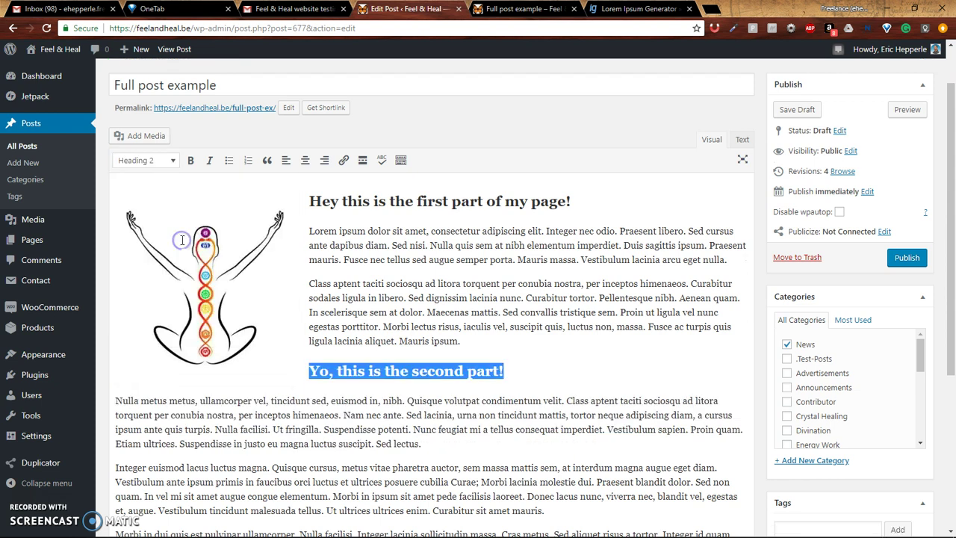
pyautogui.press('Right')
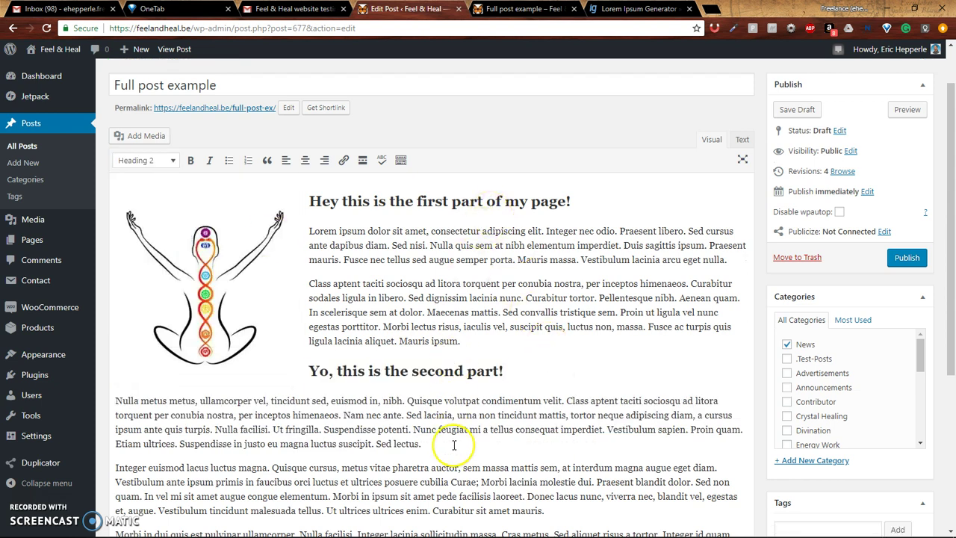
pyautogui.scroll(-4, 452, 441)
pyautogui.scroll(3, 452, 418)
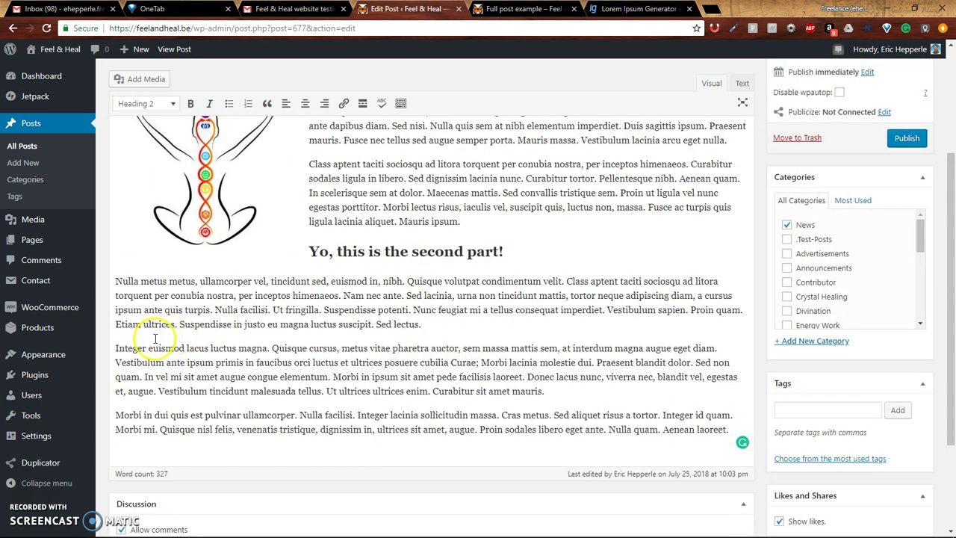
pyautogui.keyDown('shift'); pyautogui.click(157, 337); pyautogui.keyUp('shift')
# Add Item A, Item B and Item C on separate lines and turn them into a bulleted list
pyautogui.click(158, 338)
pyautogui.press('Return')
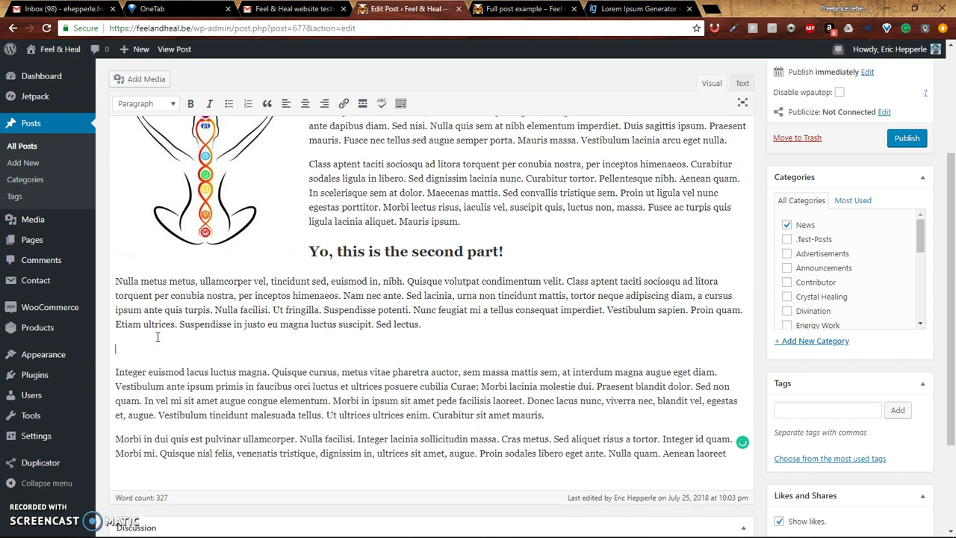
pyautogui.click(360, 378)
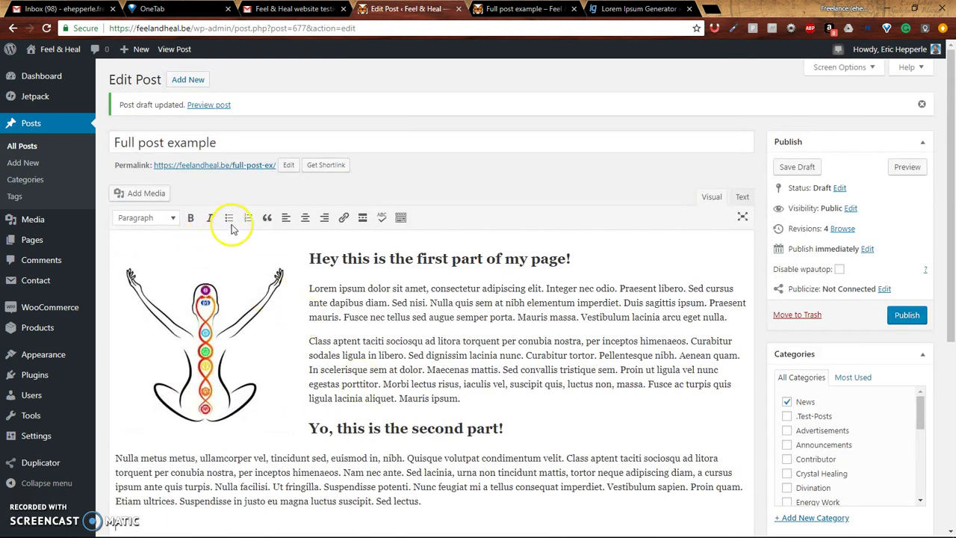
pyautogui.scroll(-3, 278, 352)
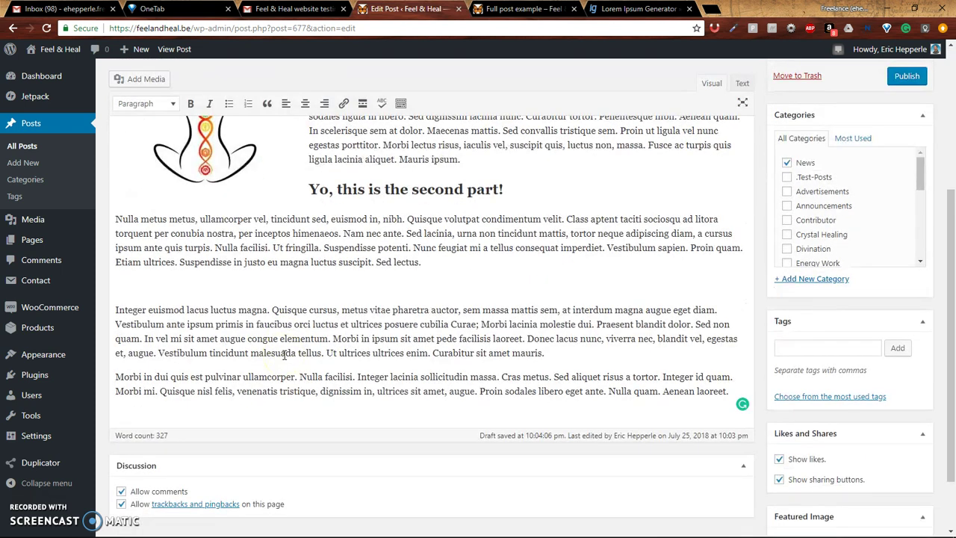
pyautogui.press('Return')
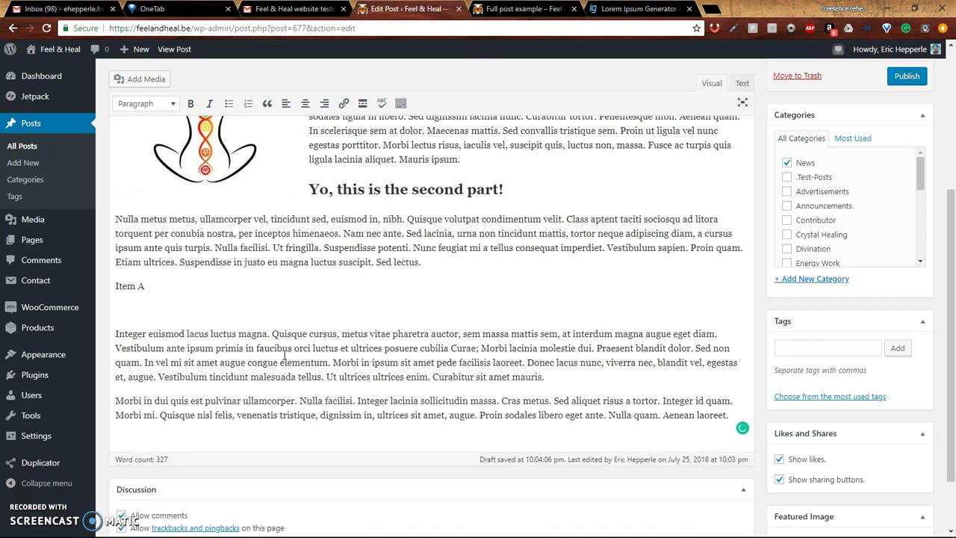
pyautogui.write('Item B')
pyautogui.press('Return')
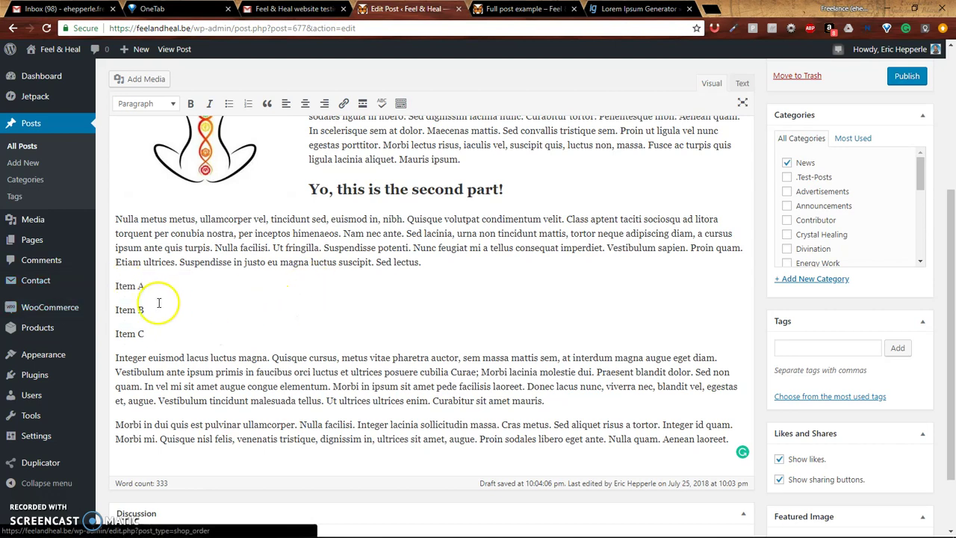
pyautogui.moveTo(126, 293); pyautogui.dragTo(149, 326)
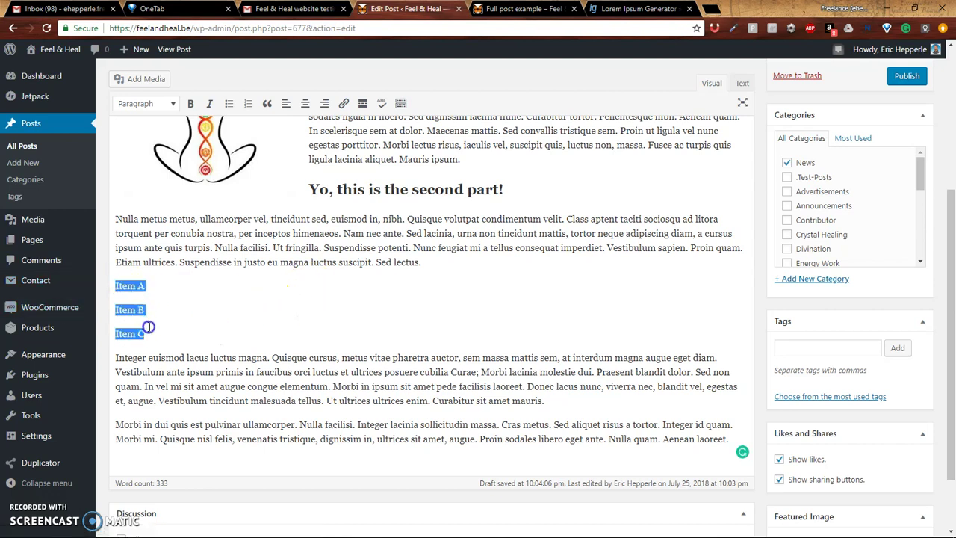
pyautogui.click(228, 104)
pyautogui.click(319, 277)
# Preview the post to see the first-part heading beside the chakra image
pyautogui.scroll(-1, 428, 319)
pyautogui.scroll(4, 373, 268)
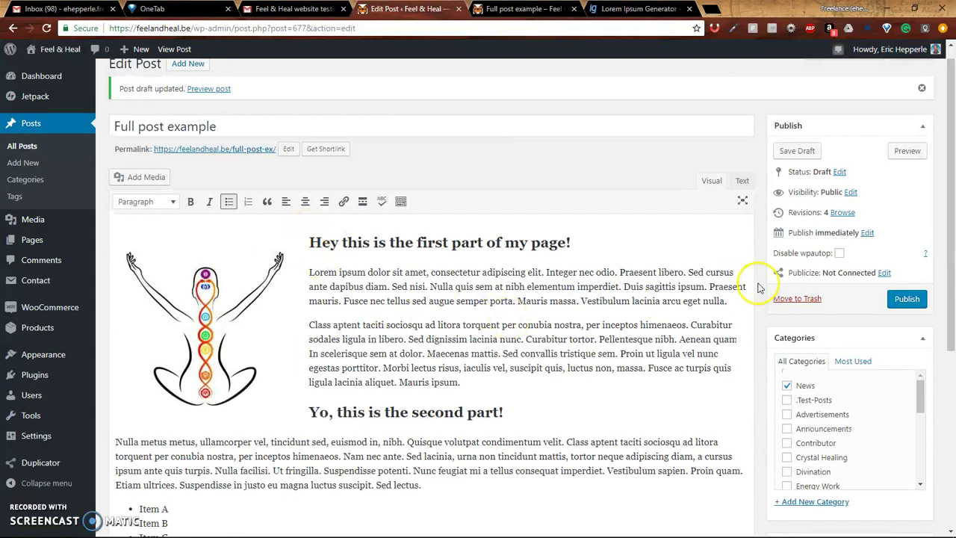
pyautogui.scroll(1, 622, 309)
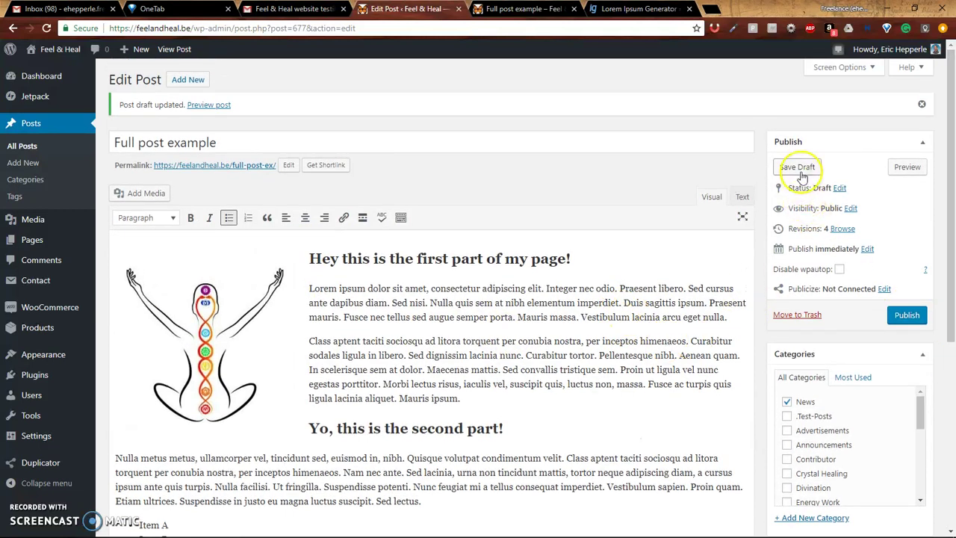
pyautogui.click(208, 105)
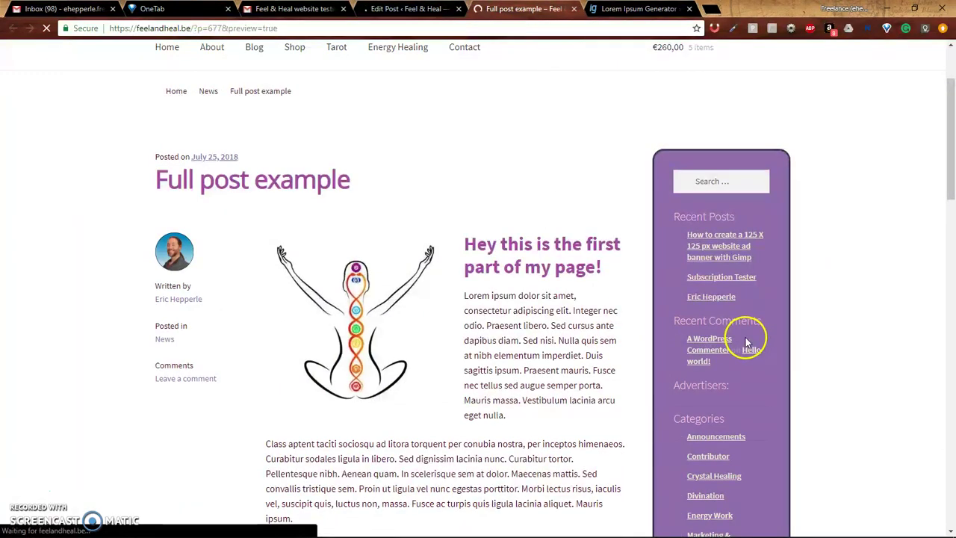
pyautogui.scroll(-3, 747, 336)
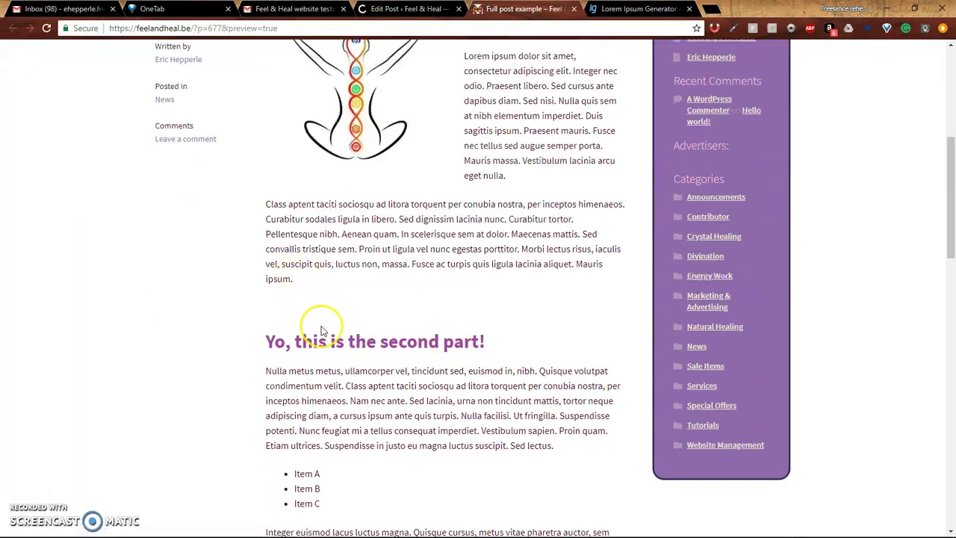
pyautogui.scroll(4, 391, 359)
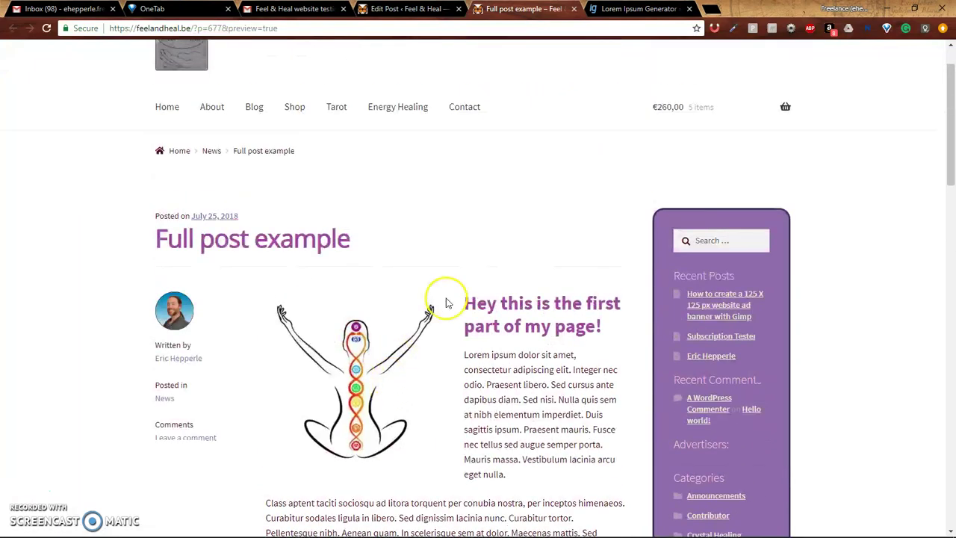
pyautogui.scroll(-3, 512, 331)
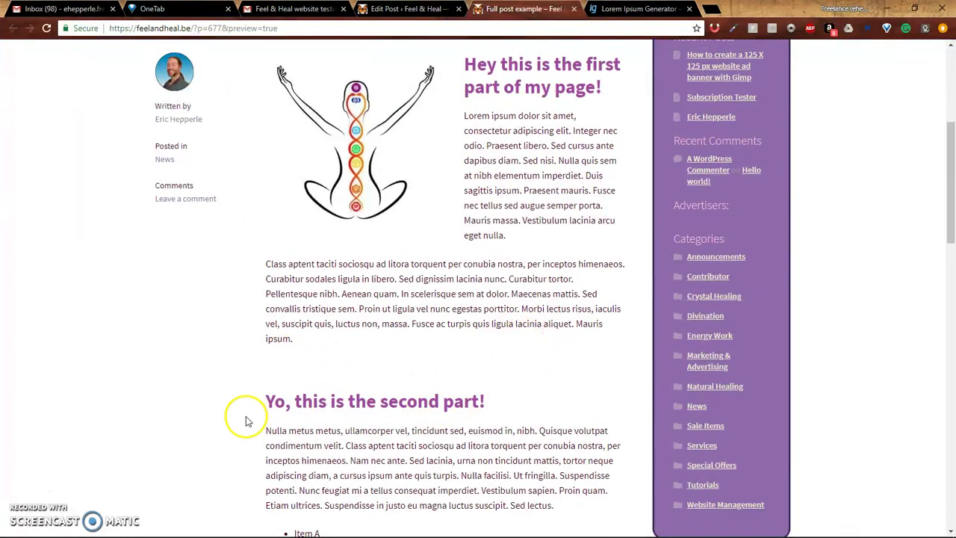
pyautogui.scroll(-3, 248, 421)
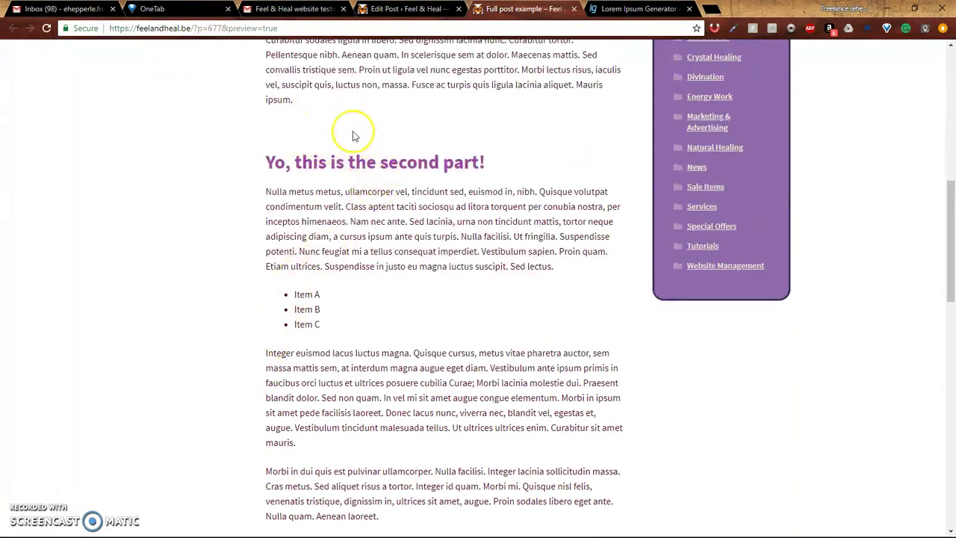
pyautogui.click(396, 11)
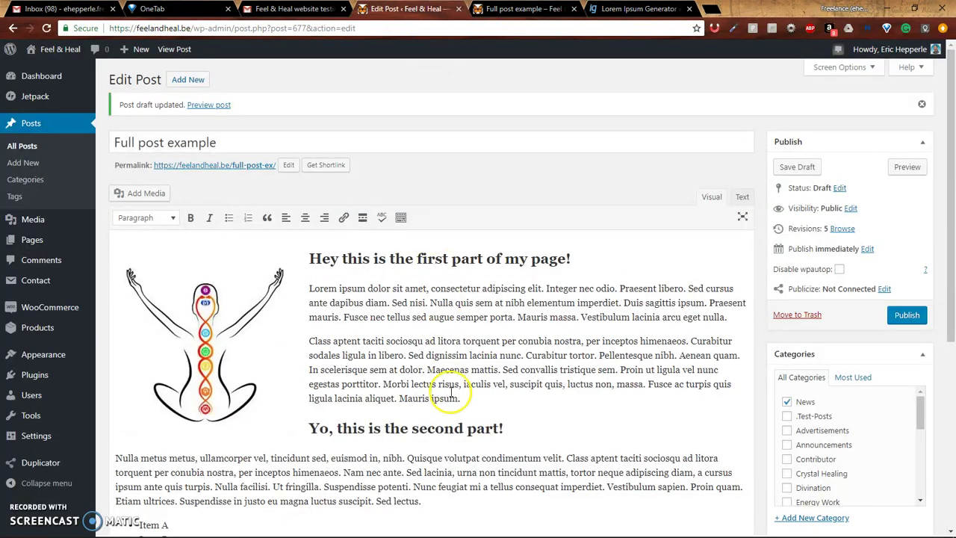
pyautogui.scroll(-1, 448, 392)
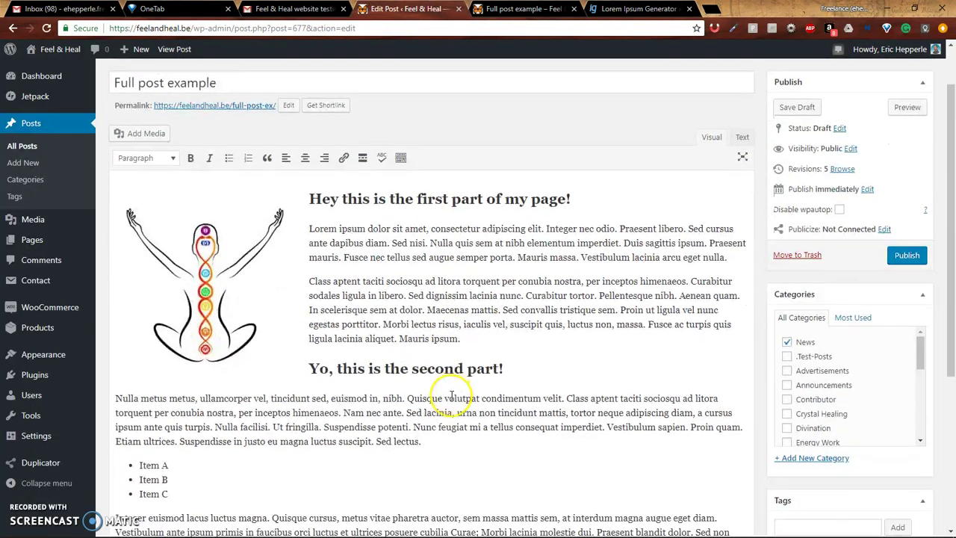
pyautogui.click(523, 9)
pyautogui.scroll(1, 478, 313)
pyautogui.scroll(6, 478, 326)
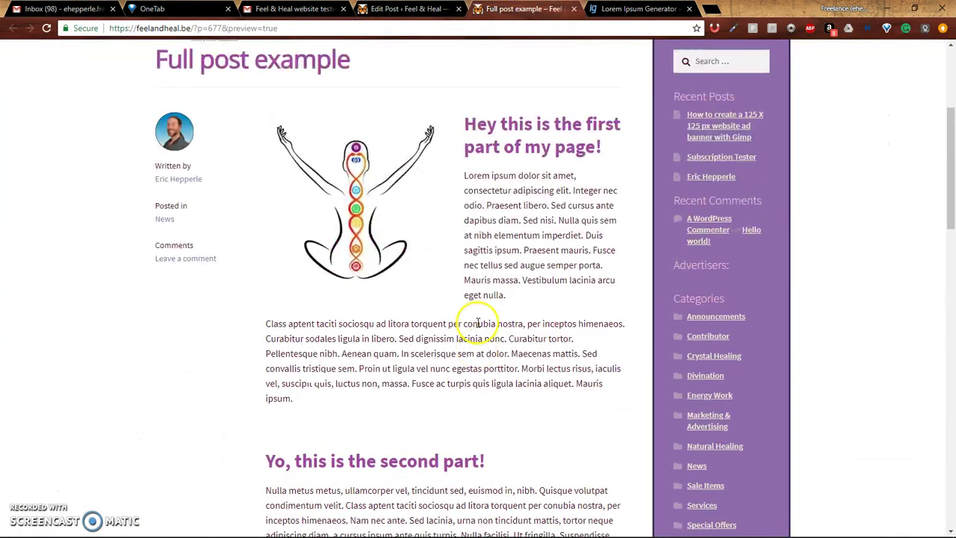
pyautogui.scroll(-8, 478, 323)
pyautogui.scroll(-3, 478, 323)
pyautogui.scroll(7, 475, 326)
pyautogui.scroll(3, 478, 326)
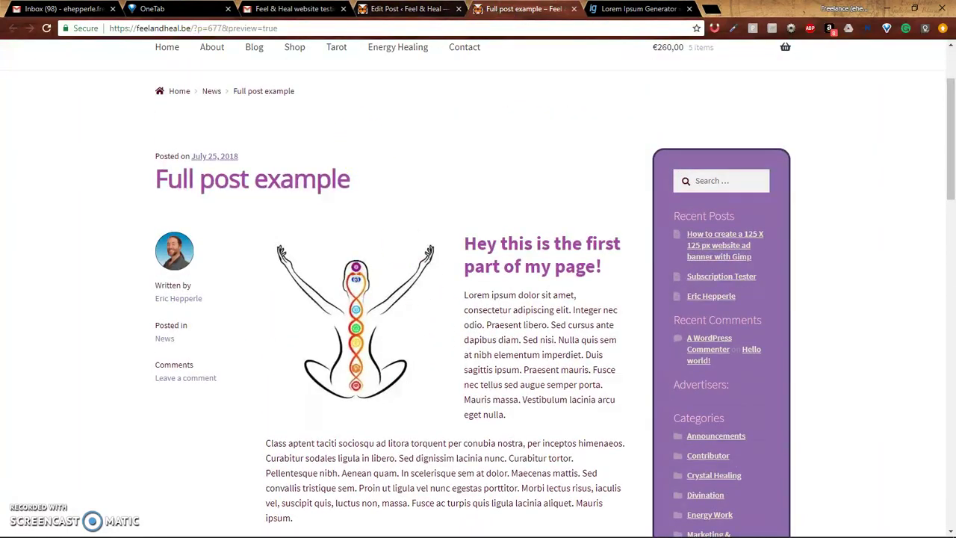
# Tick Energy Work in the post's Categories box
pyautogui.click(407, 8)
pyautogui.scroll(-3, 383, 226)
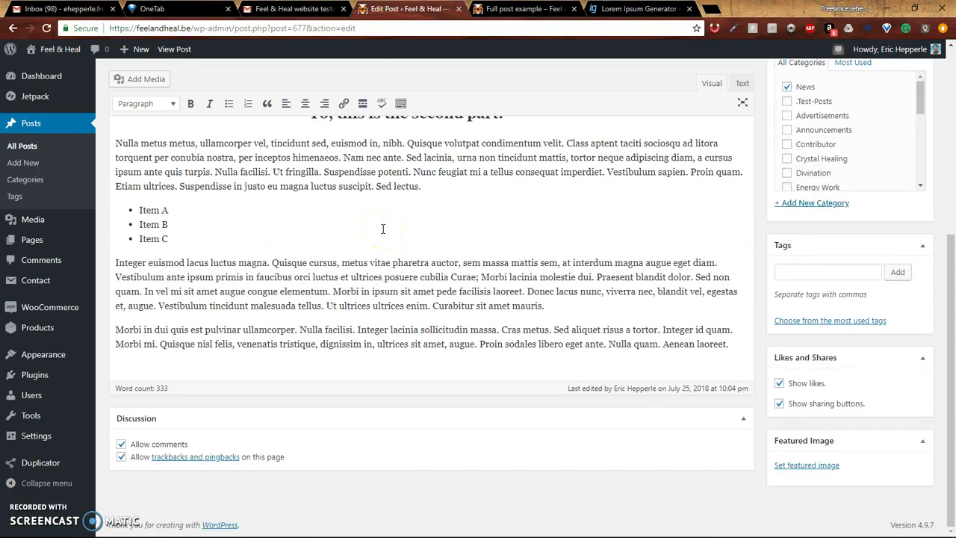
pyautogui.scroll(5, 599, 240)
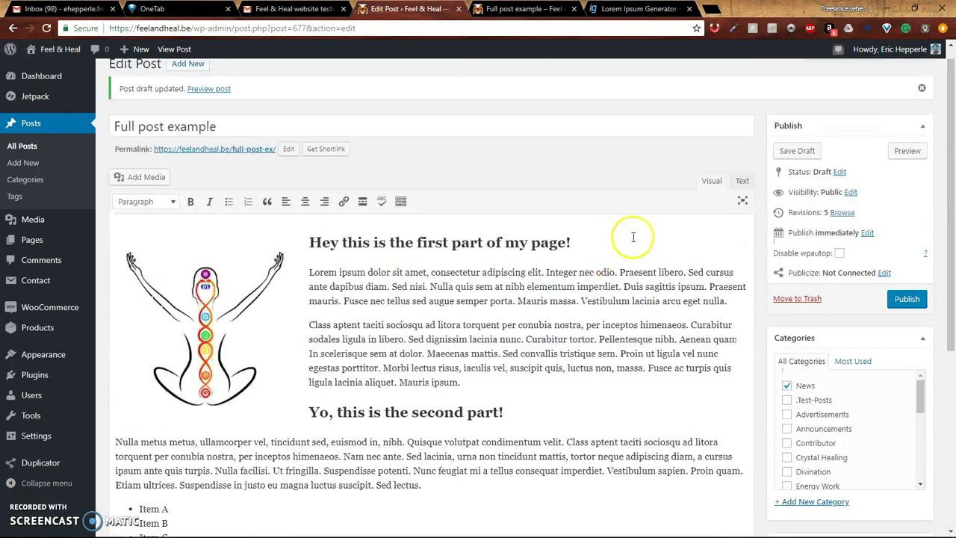
pyautogui.scroll(-3, 728, 294)
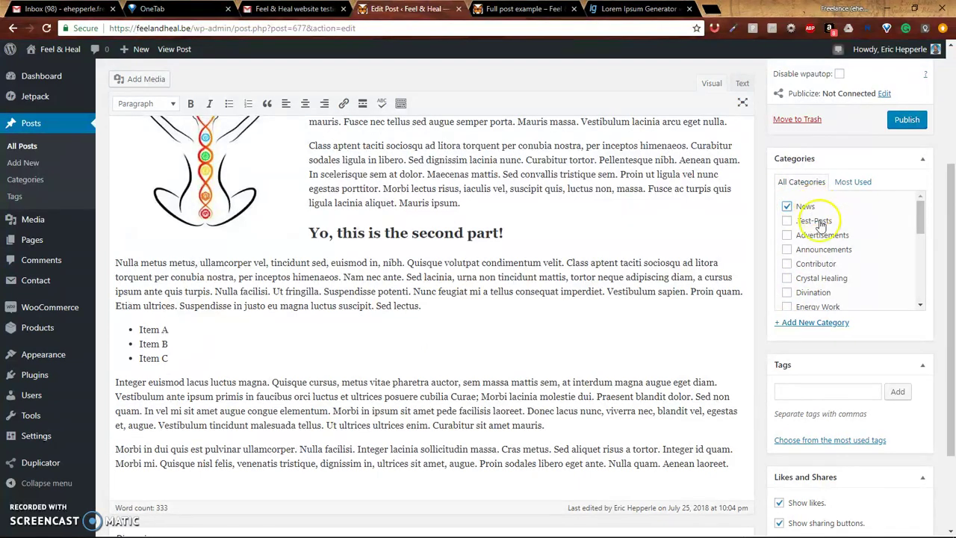
pyautogui.scroll(-5, 821, 224)
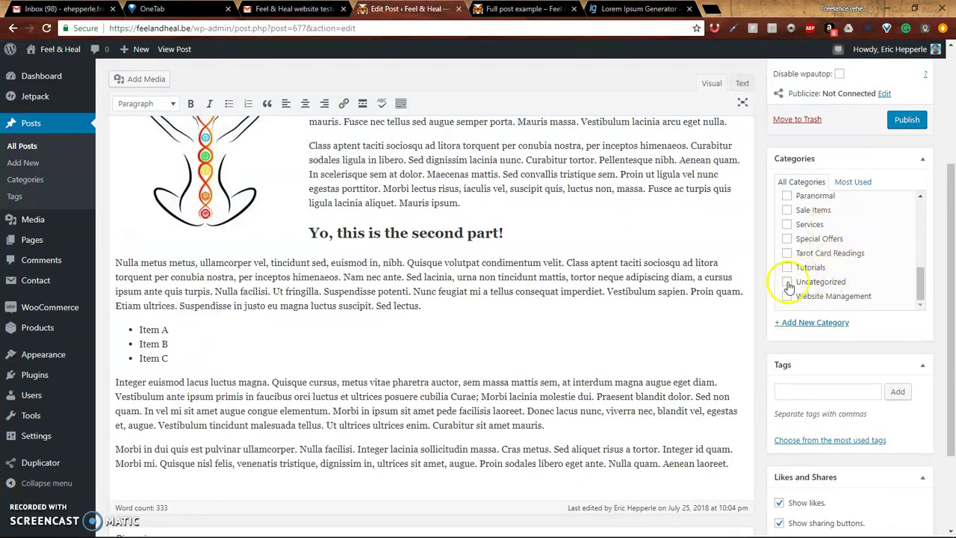
pyautogui.scroll(5, 851, 282)
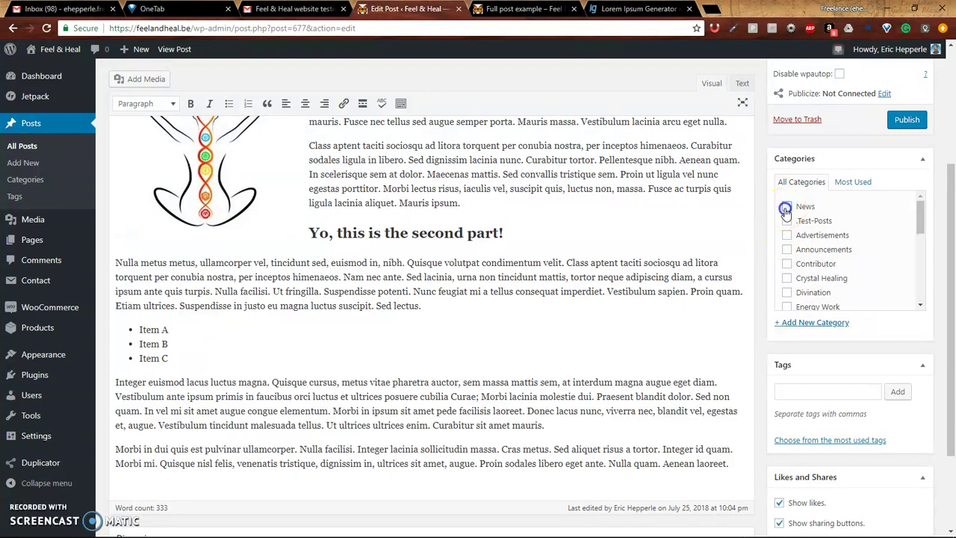
pyautogui.scroll(-2, 870, 279)
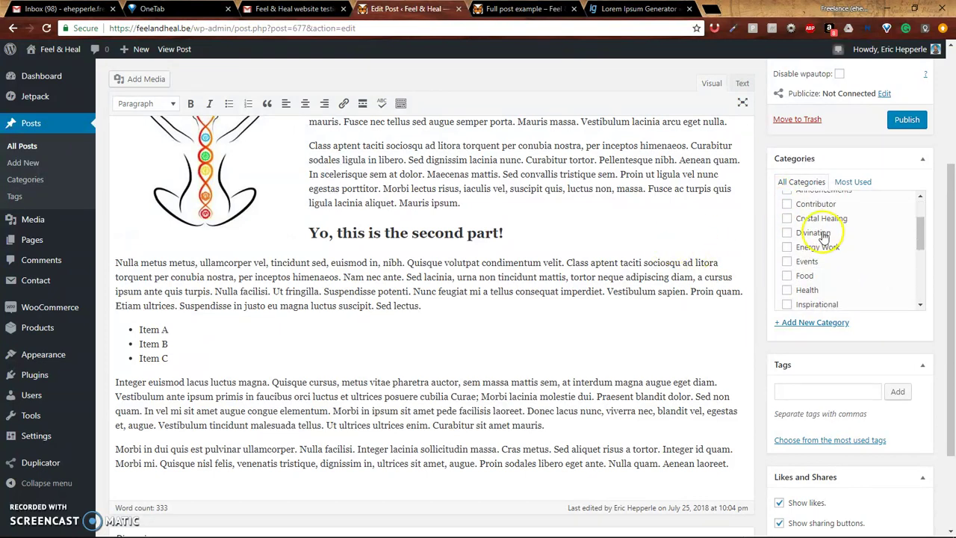
pyautogui.click(788, 248)
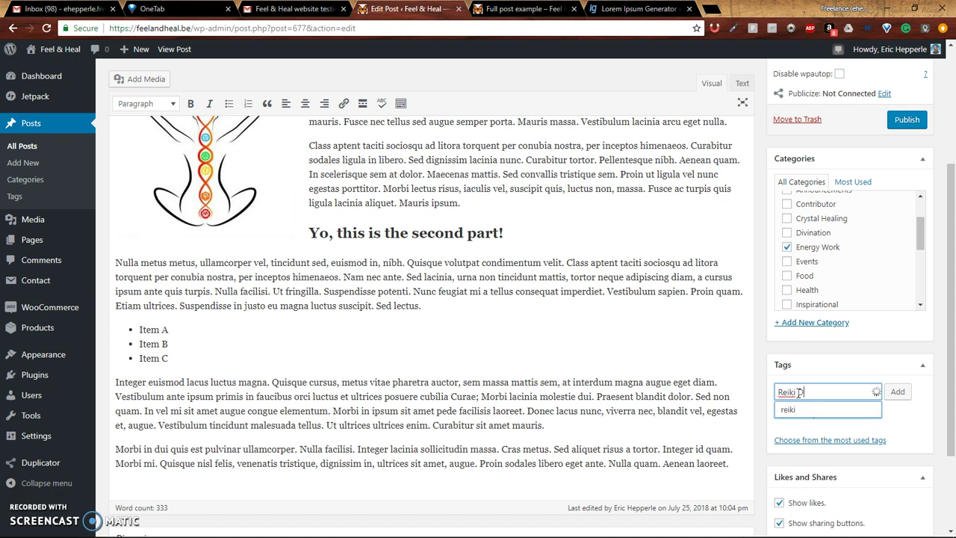
# Add the tag 'Reiki Deals' to the post
pyautogui.press('BackSpace')
pyautogui.press('BackSpace')
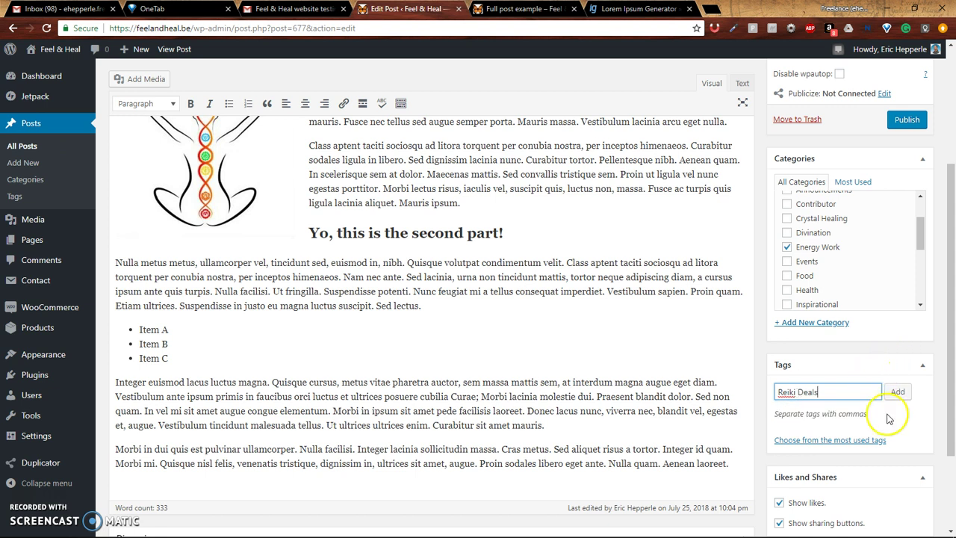
pyautogui.click(898, 393)
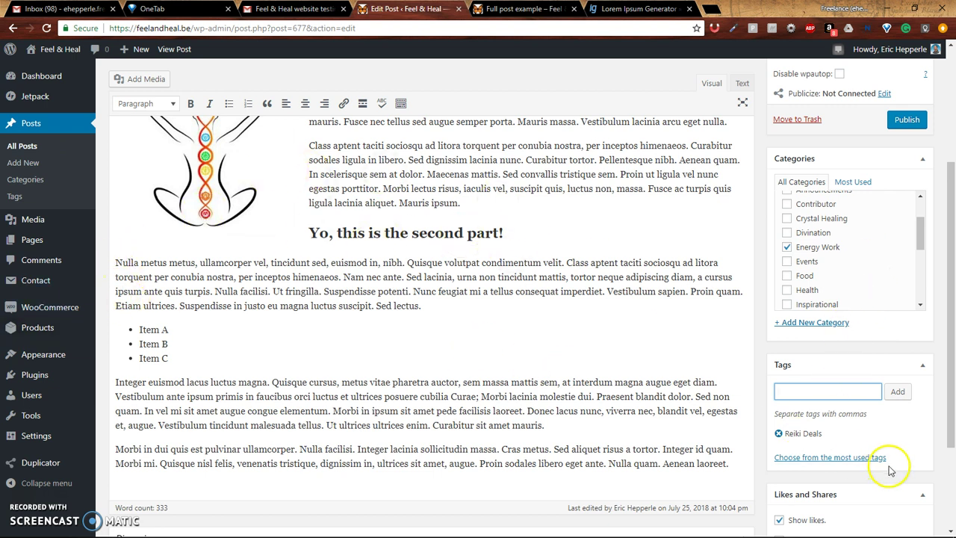
pyautogui.scroll(-3, 835, 432)
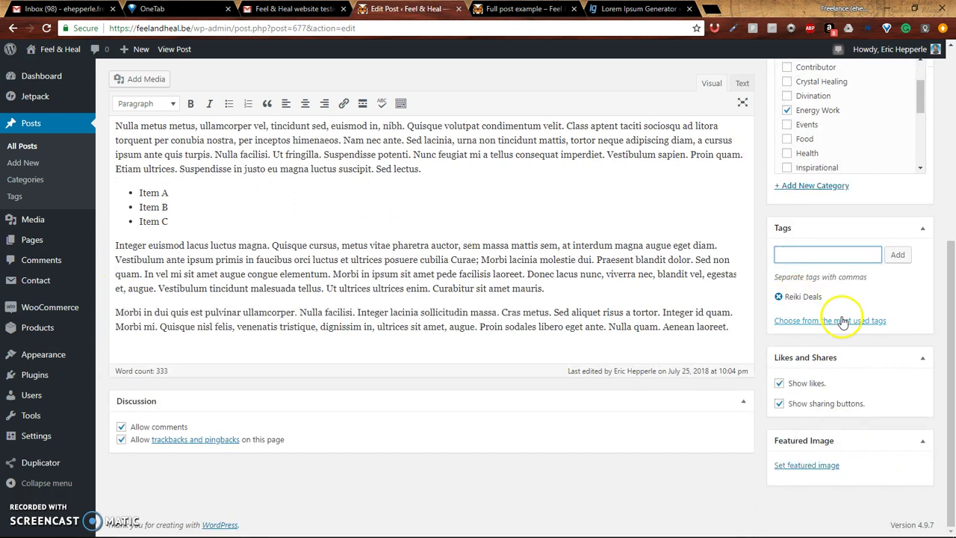
# Make the chakra figure the featured image and publish 'Full post example'
pyautogui.click(791, 466)
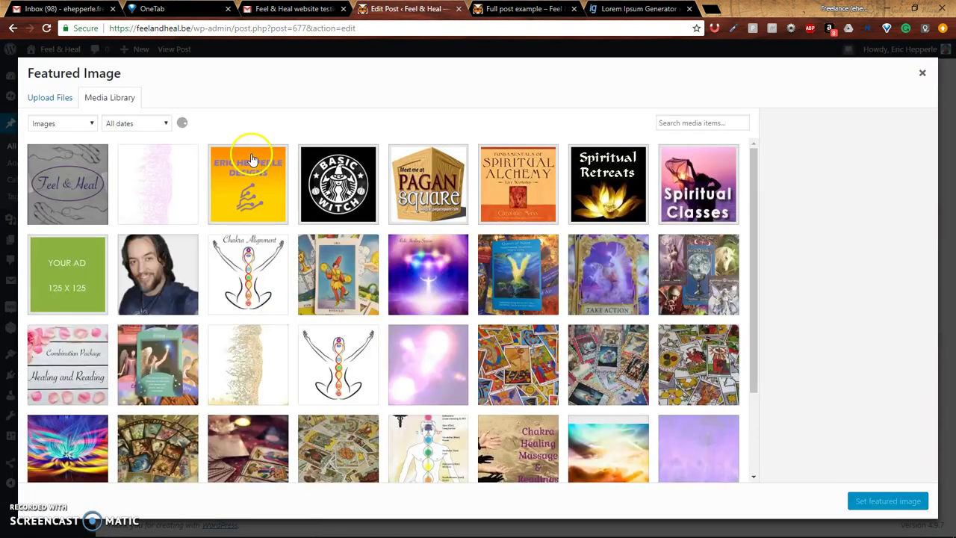
pyautogui.click(357, 373)
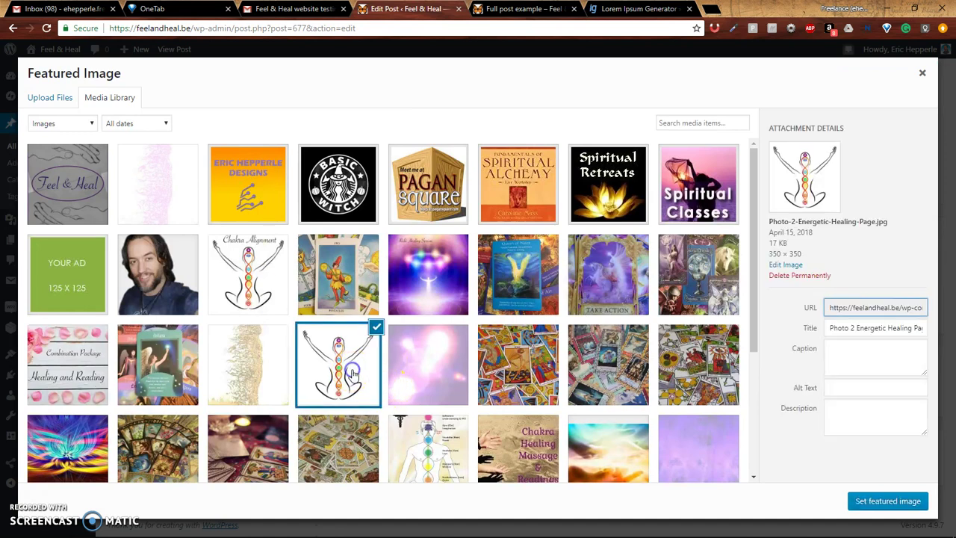
pyautogui.click(896, 499)
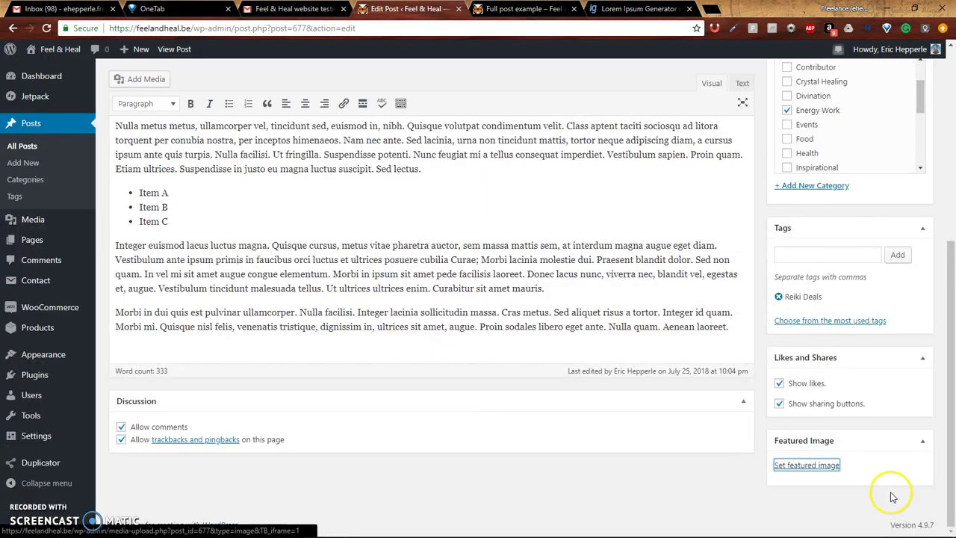
pyautogui.scroll(5, 852, 342)
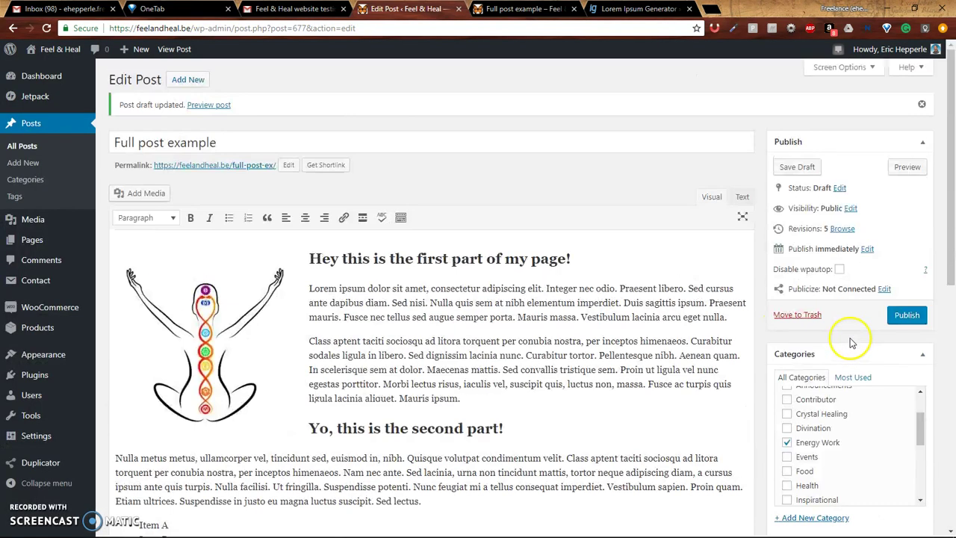
pyautogui.click(909, 316)
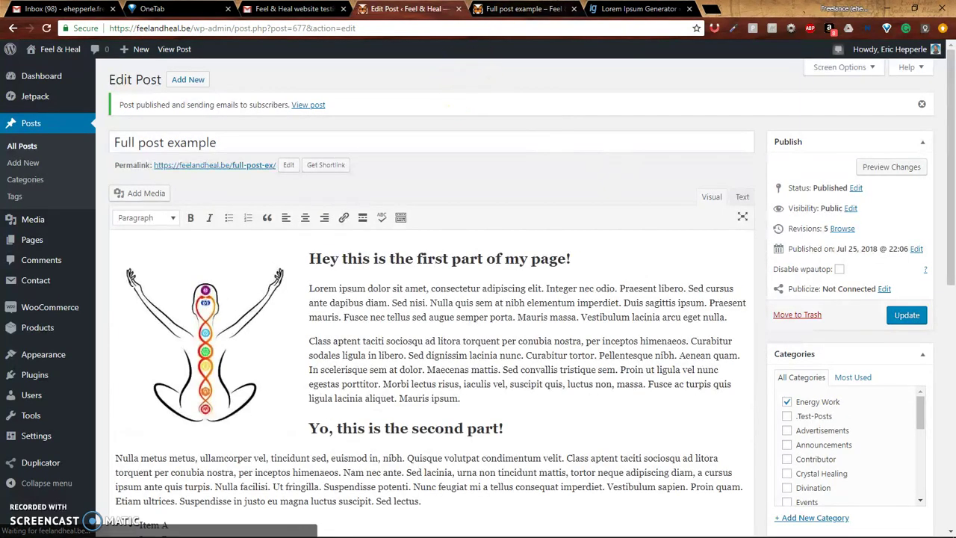
# From the live post, go to the site's home page and scroll through the new 'Full post example' blog entry
pyautogui.click(512, 19)
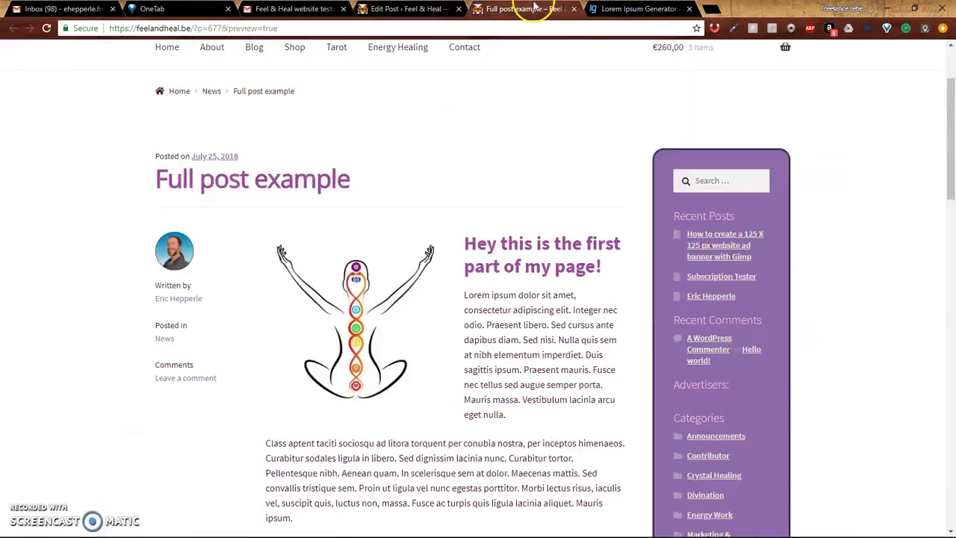
pyautogui.scroll(2, 241, 121)
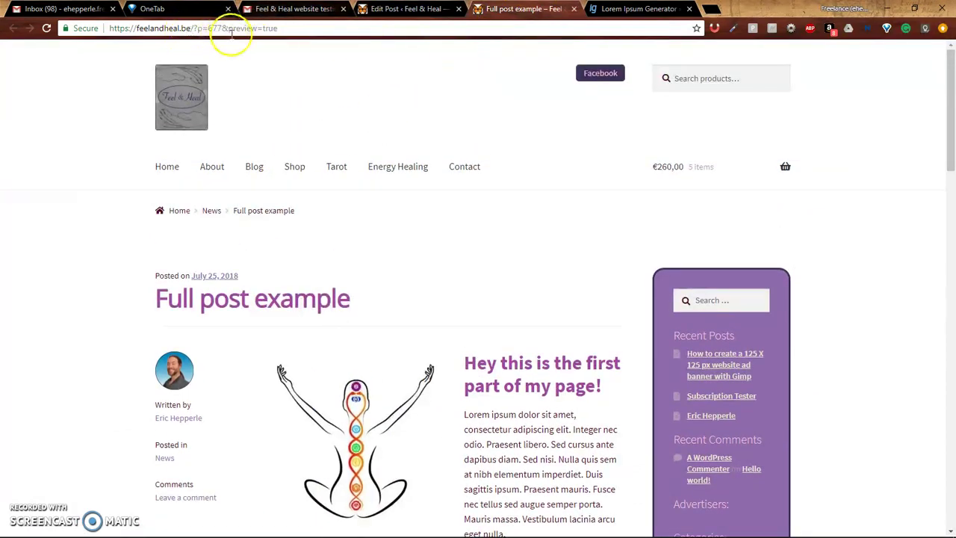
pyautogui.click(158, 169)
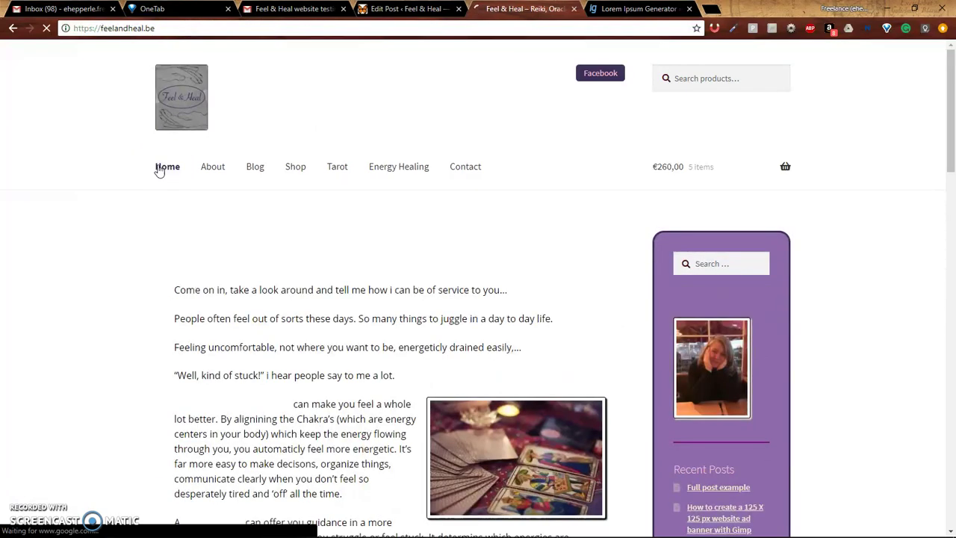
pyautogui.scroll(-8, 29, 282)
pyautogui.scroll(8, 30, 282)
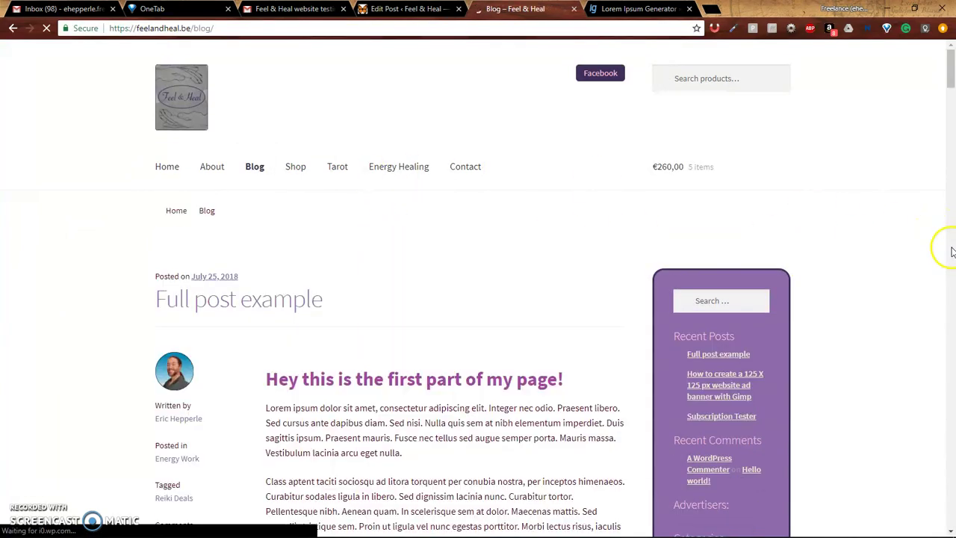
pyautogui.scroll(-5, 943, 265)
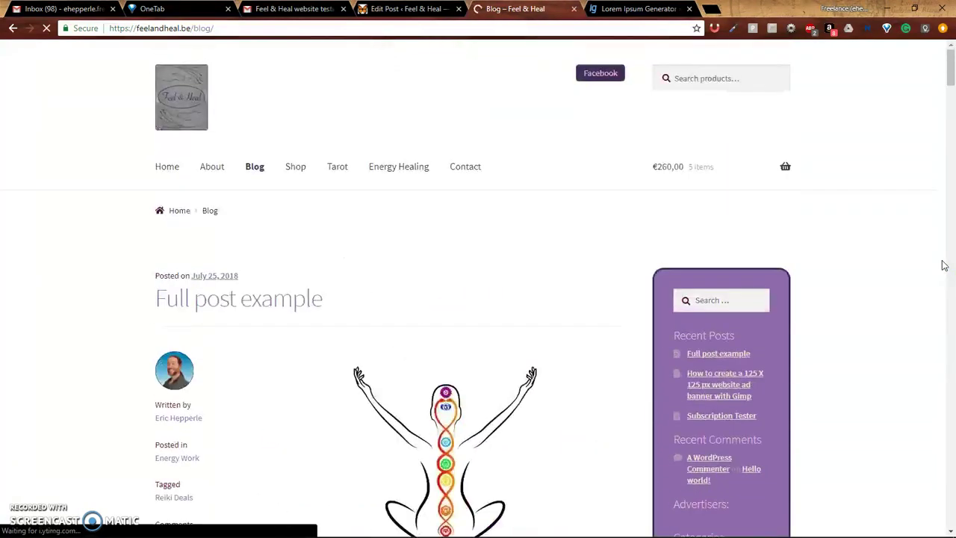
pyautogui.scroll(-4, 943, 265)
pyautogui.scroll(-6, 448, 188)
pyautogui.scroll(7, 452, 187)
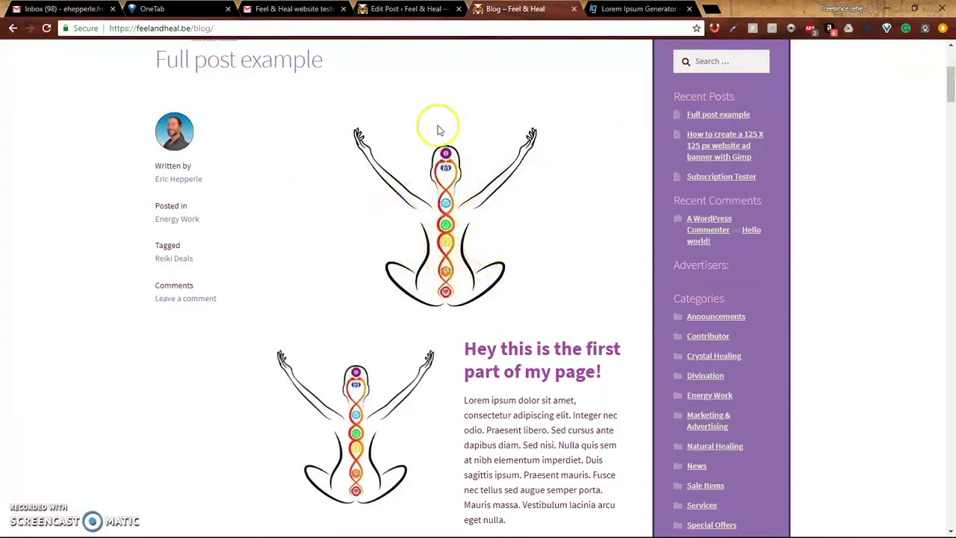
pyautogui.scroll(-2, 468, 343)
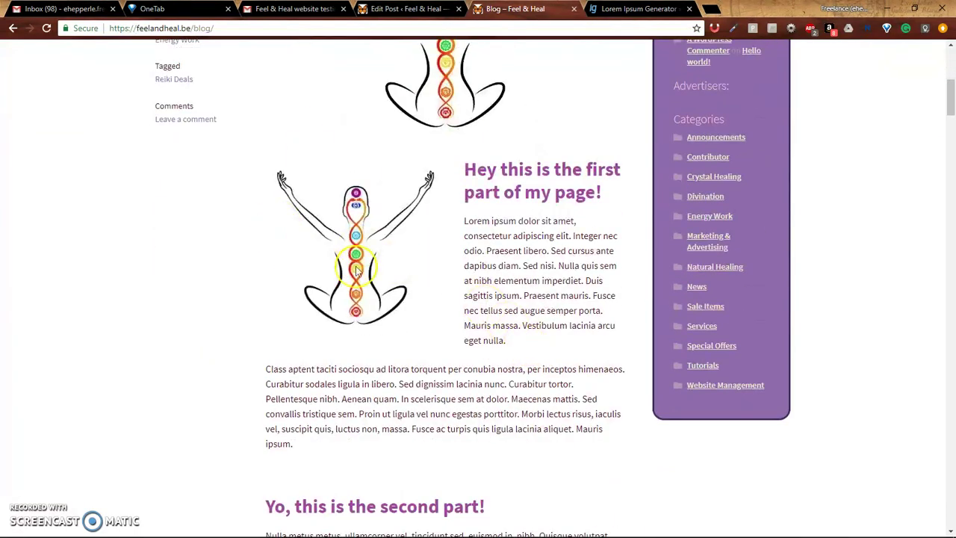
pyautogui.scroll(4, 553, 236)
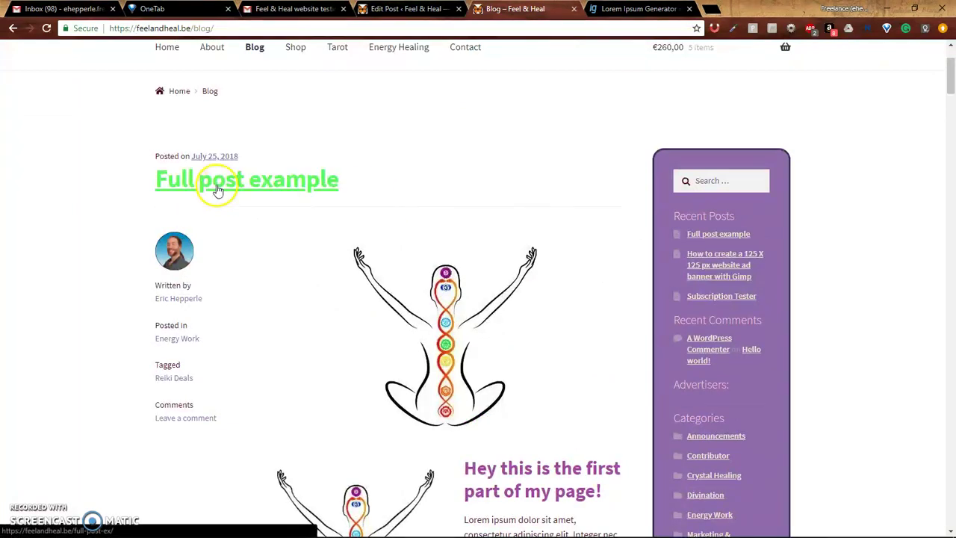
# Open 'Full post example' on its public page and scroll through its content
pyautogui.click(217, 187)
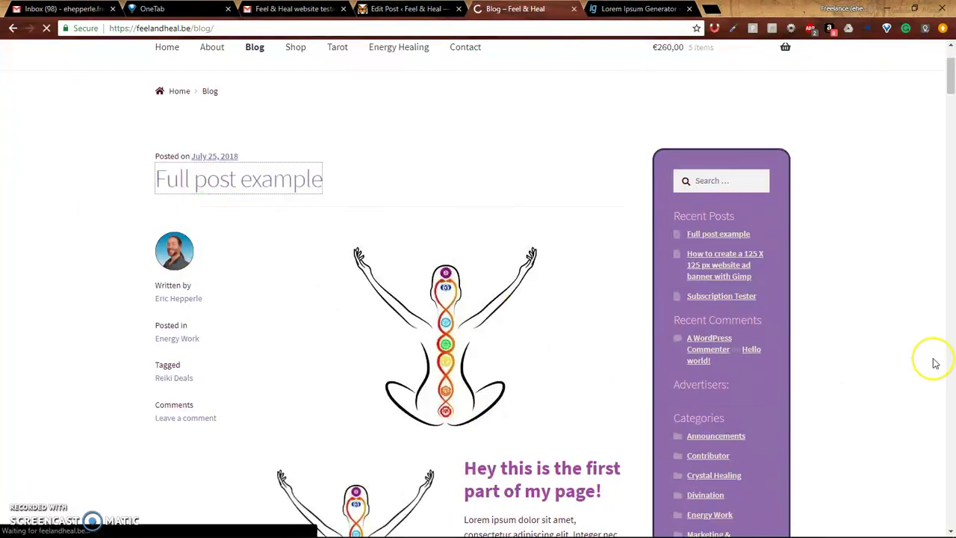
pyautogui.scroll(-5, 933, 363)
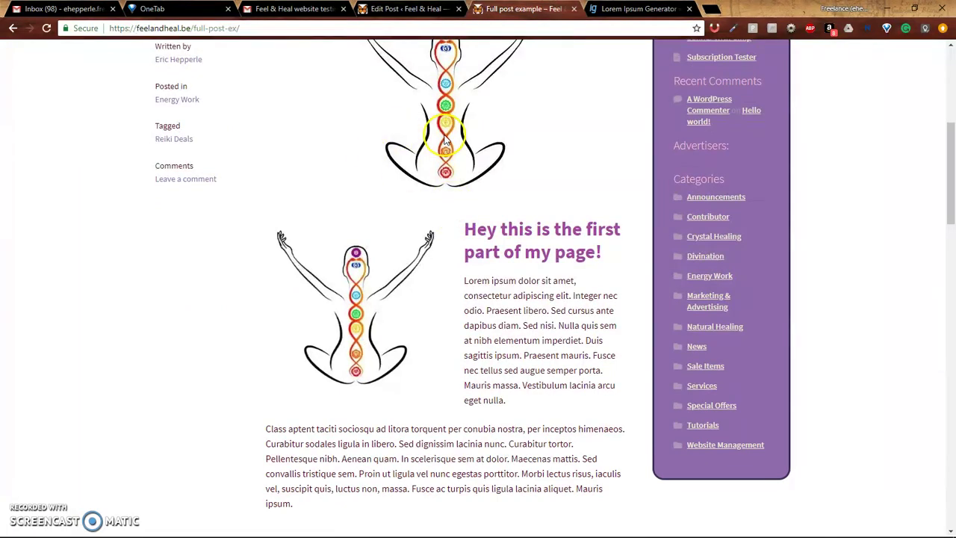
pyautogui.scroll(-4, 407, 332)
pyautogui.scroll(4, 406, 324)
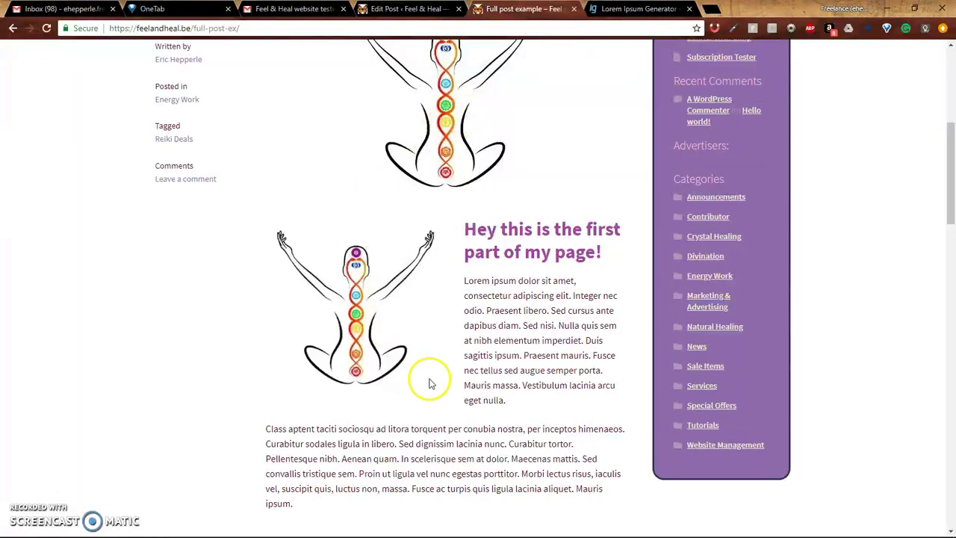
pyautogui.scroll(-10, 427, 384)
pyautogui.scroll(5, 430, 383)
pyautogui.scroll(-7, 429, 384)
pyautogui.scroll(1, 430, 383)
pyautogui.scroll(2, 428, 379)
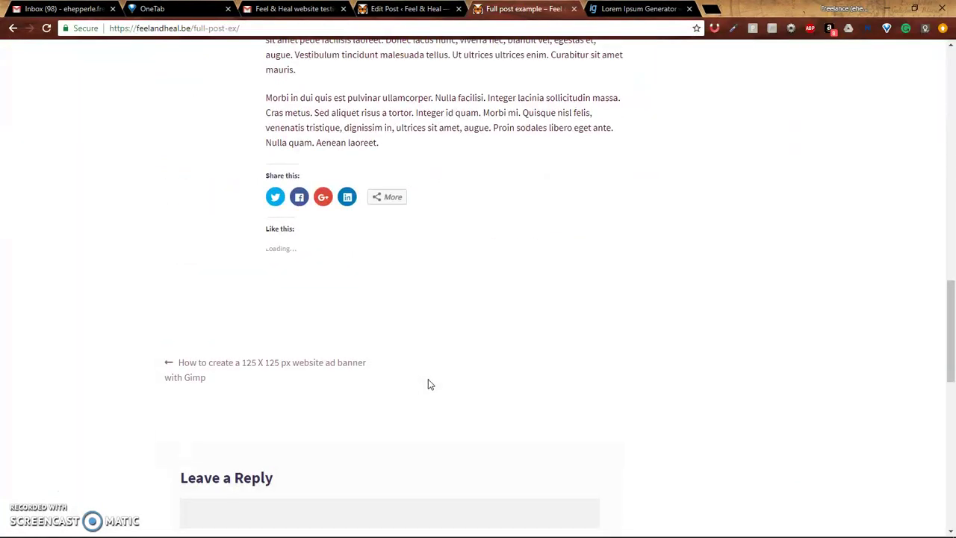
# Scroll back to the top of the post and return to the Edit Post tab
pyautogui.middleClick(428, 379)
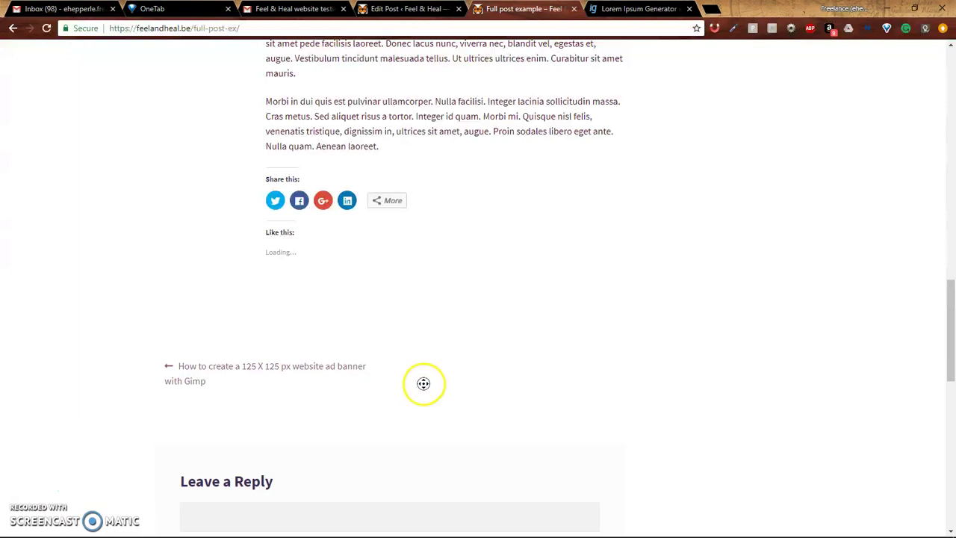
pyautogui.scroll(15, 762, 346)
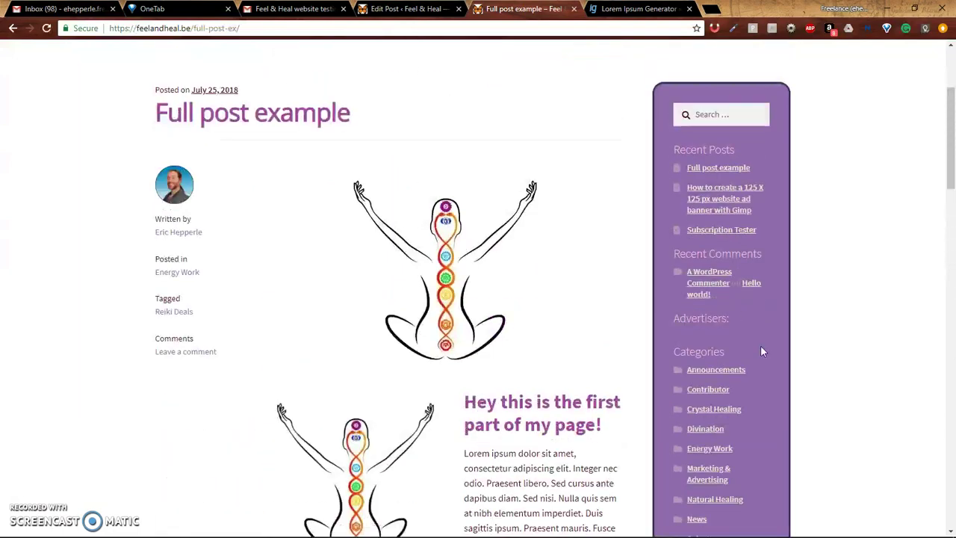
pyautogui.scroll(3, 761, 347)
pyautogui.click(409, 9)
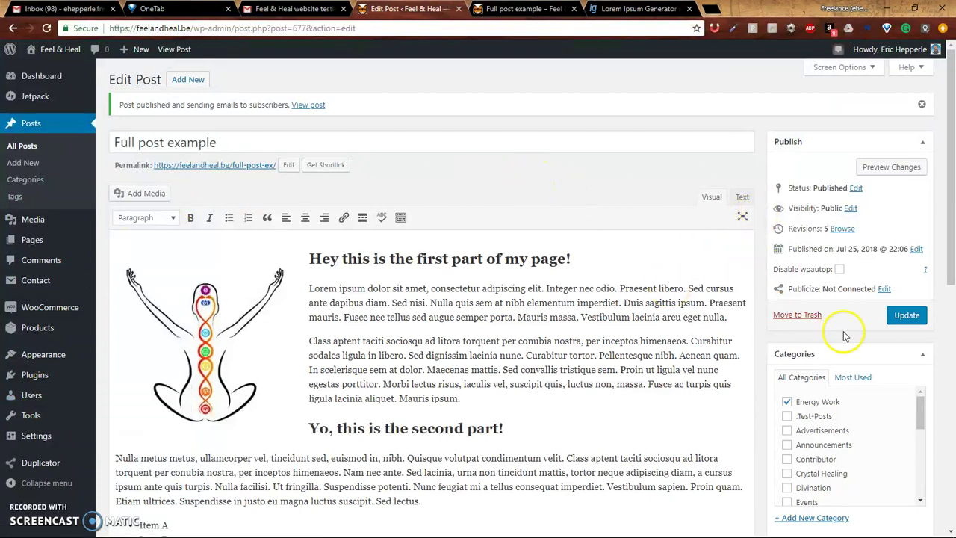
# Move 'Full post example' to the trash and confirm it appears under Trash (2)
pyautogui.click(808, 317)
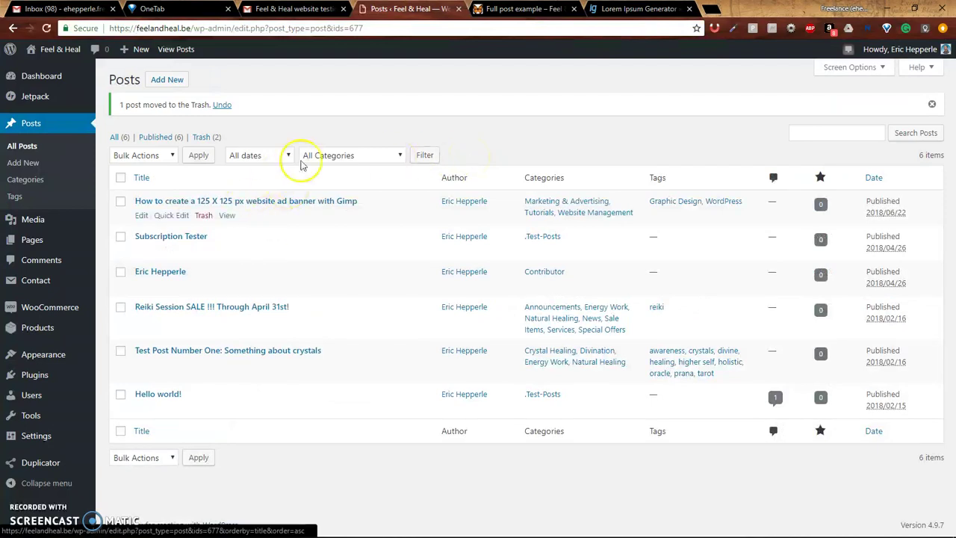
pyautogui.click(206, 139)
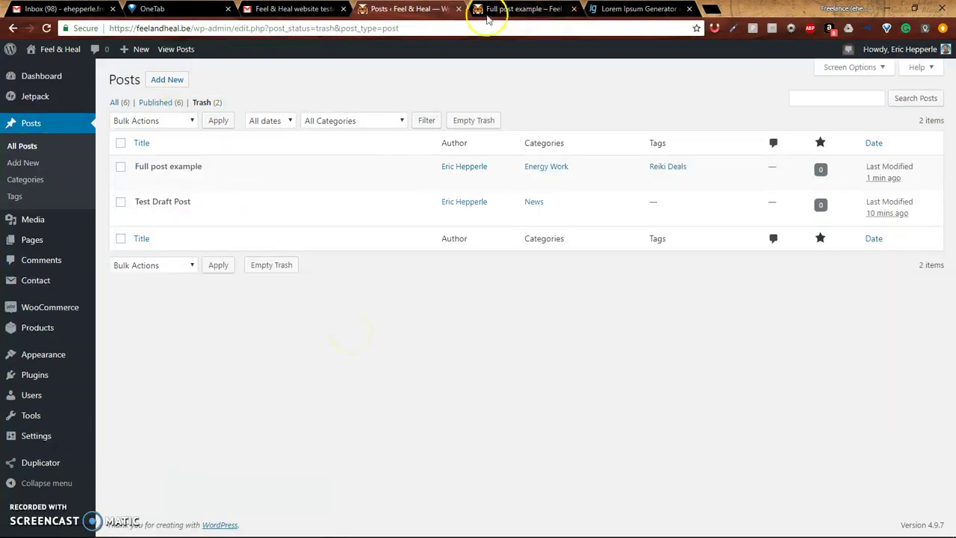
pyautogui.click(489, 10)
# Reload the post's public address to confirm the 404 'That page can't be found' page, then return to the Trash list
pyautogui.press('F5')
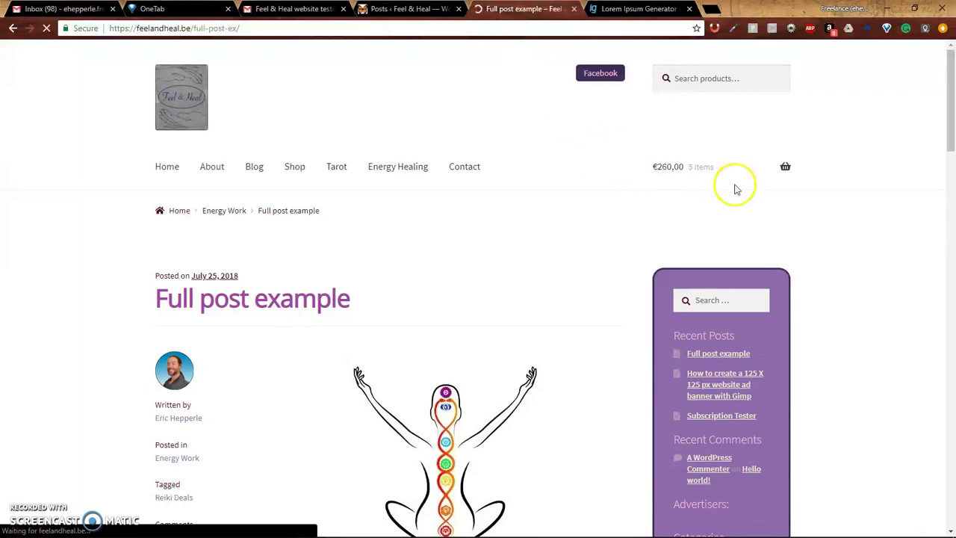
pyautogui.moveTo(735, 189)
pyautogui.scroll(-5, 736, 189)
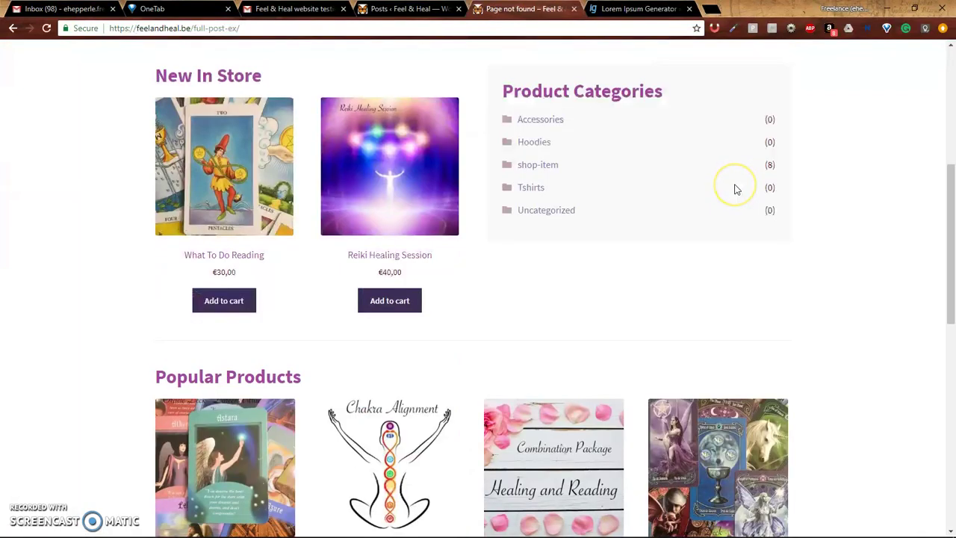
pyautogui.scroll(5, 736, 189)
pyautogui.scroll(-7, 561, 182)
pyautogui.scroll(-3, 698, 339)
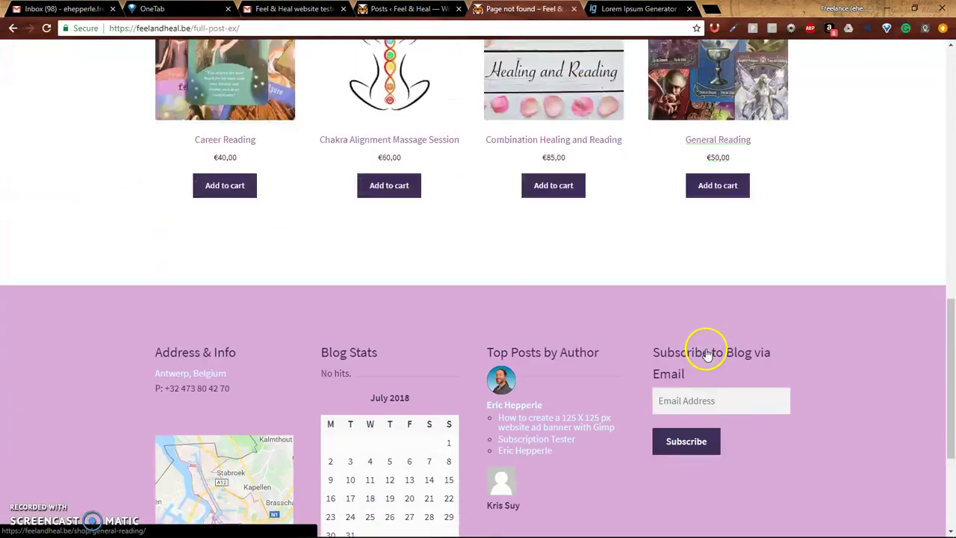
pyautogui.scroll(9, 695, 342)
pyautogui.scroll(2, 687, 337)
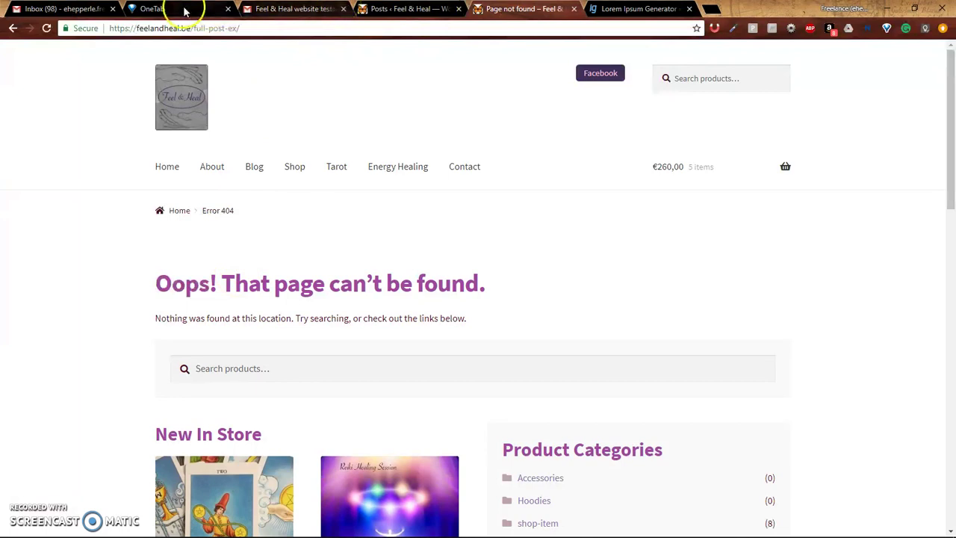
pyautogui.click(411, 10)
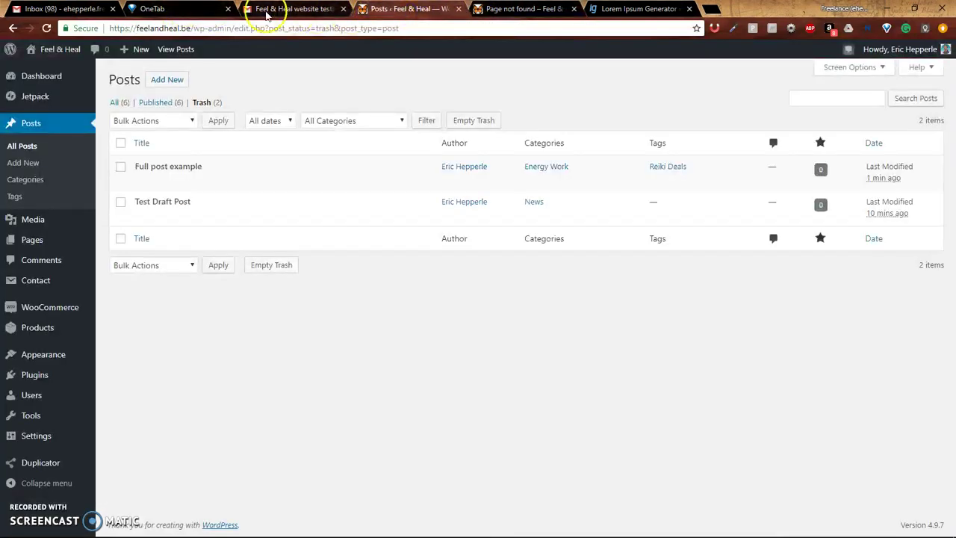
pyautogui.hotkey('alt', 'Tab')
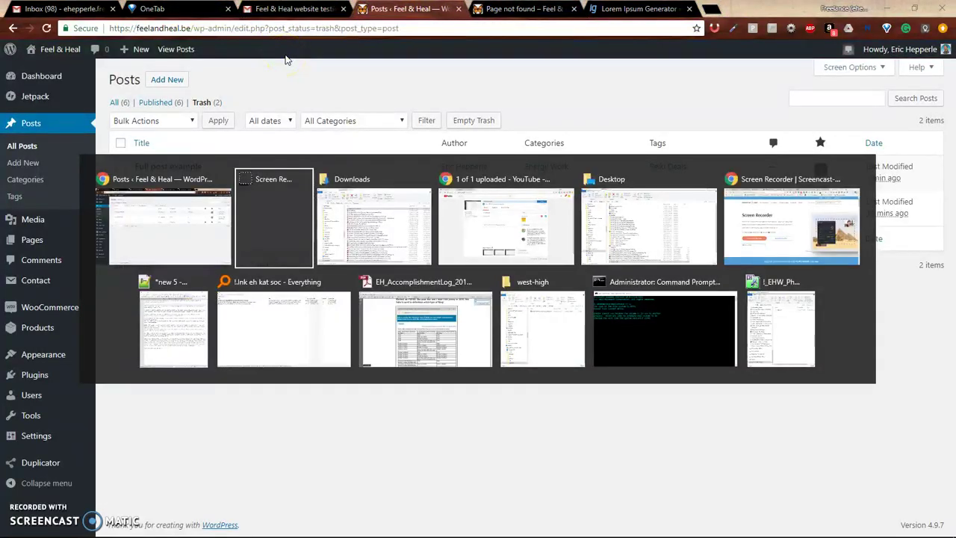